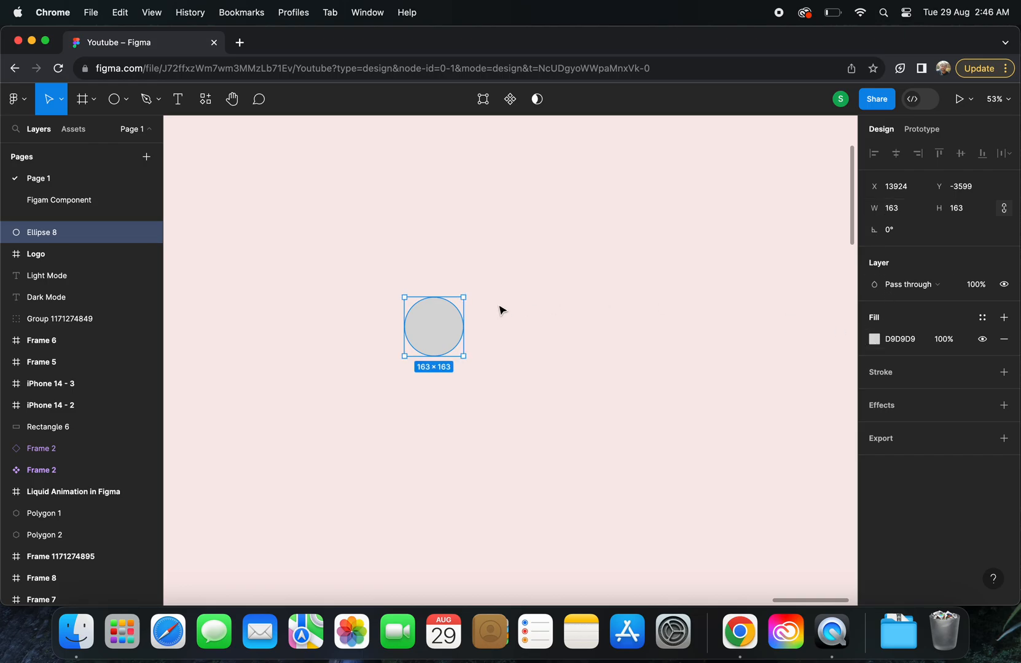
Resize the selected grey circle to 100 × 100
scroll(501, 310, "up", 3)
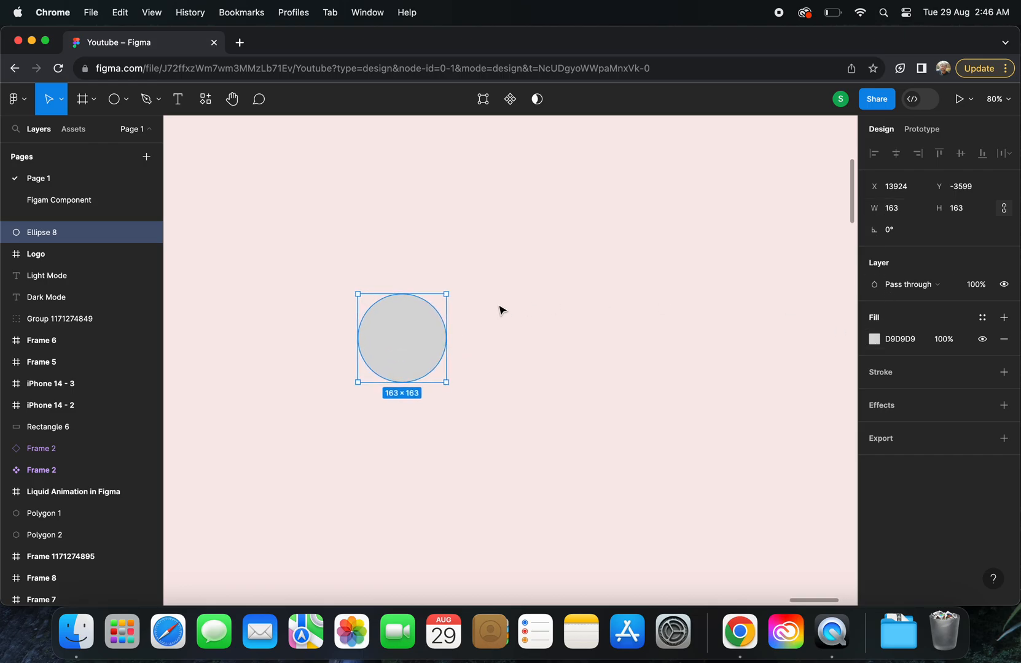
left_click(910, 212)
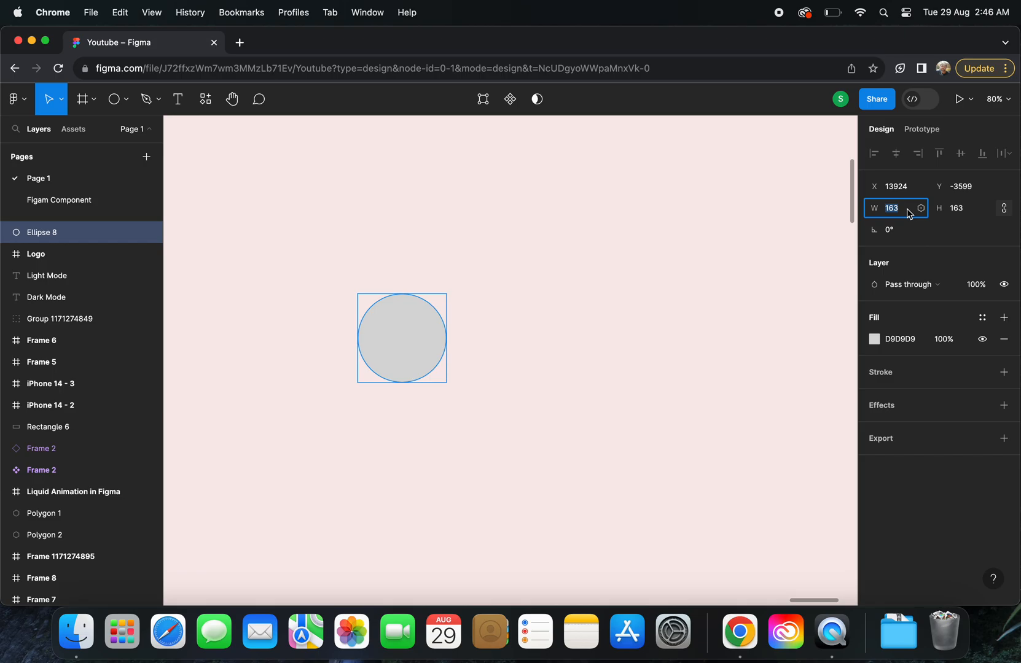
key("Return")
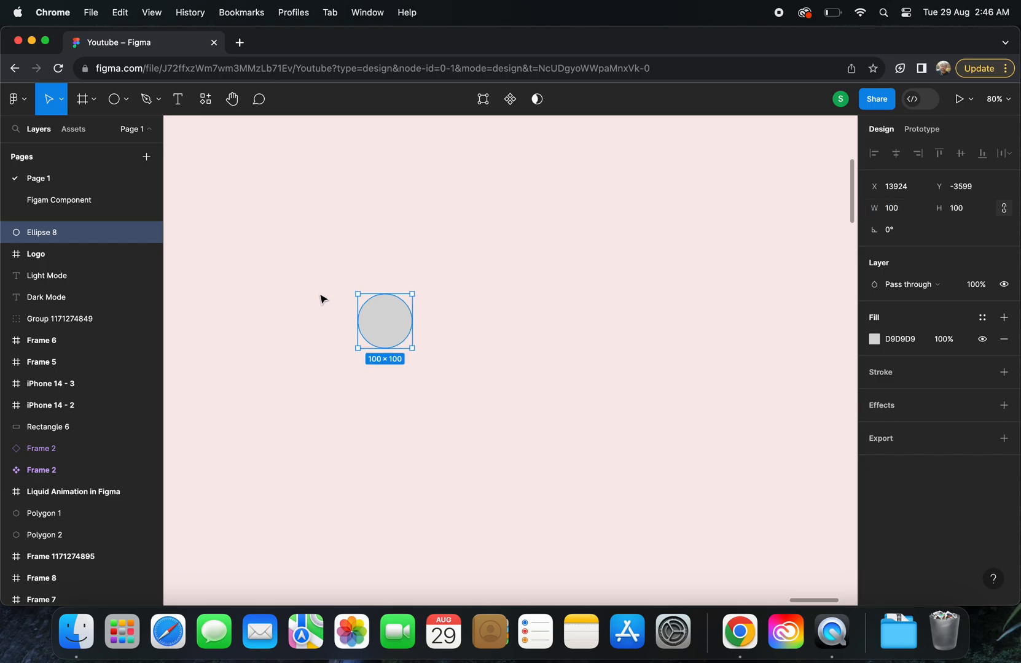
Turn the circle into a closed ring using its arc handles, with 100% sweep and a ratio of about 75%
scroll(343, 312, "up", 5)
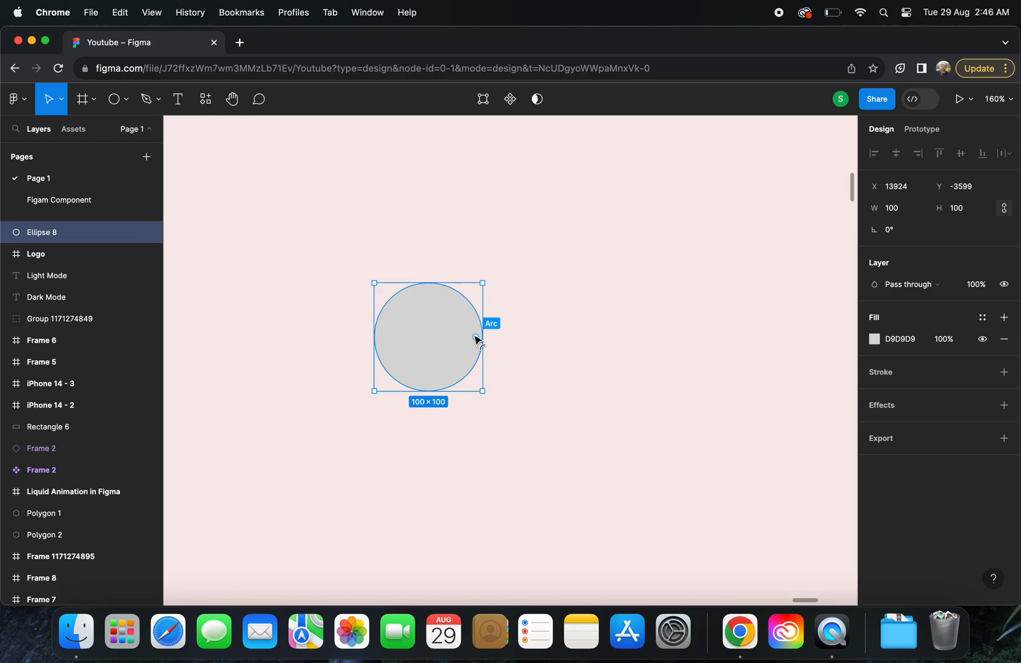
mouse_move(478, 340)
left_click_drag(476, 337, 368, 338)
left_click_drag(429, 337, 430, 299)
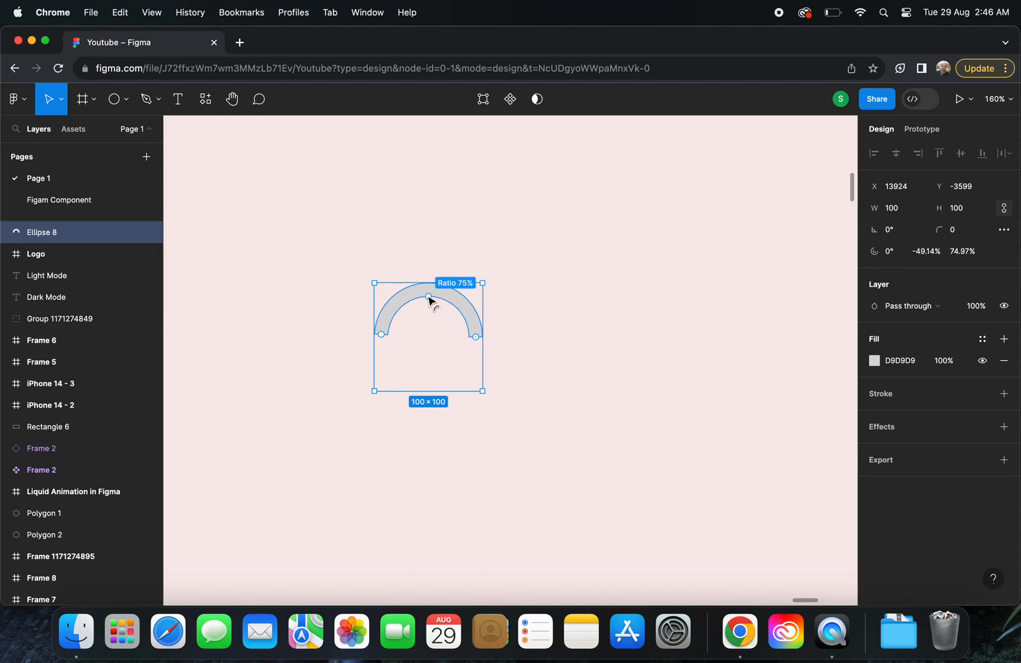
left_click_drag(383, 336, 489, 342)
left_click(537, 324)
left_click(469, 317)
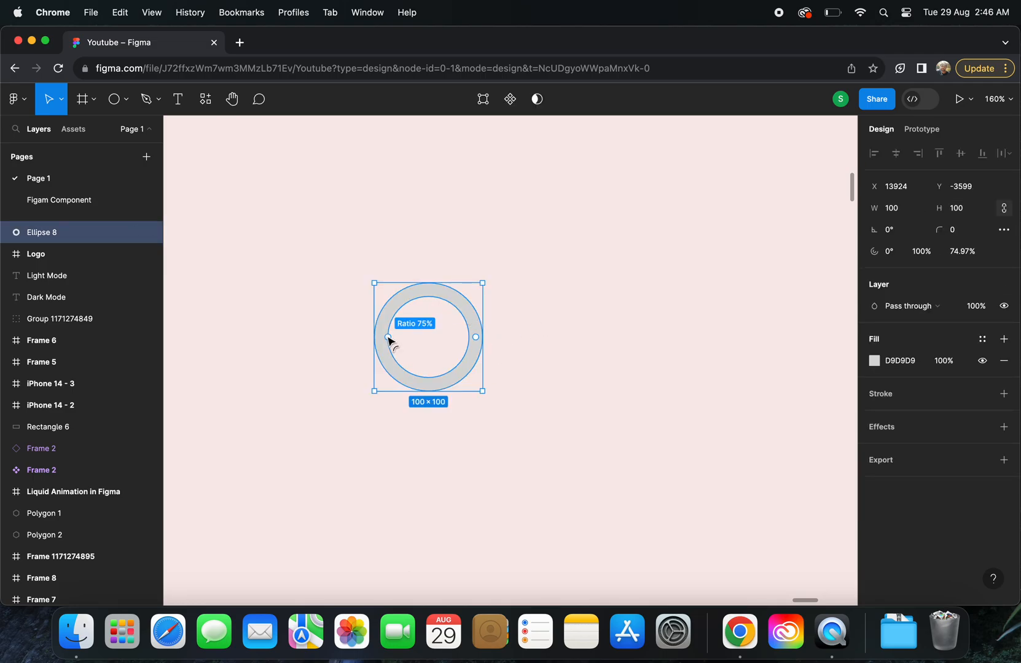
Thin the ring by setting its ratio to 80%
left_click_drag(388, 339, 384, 339)
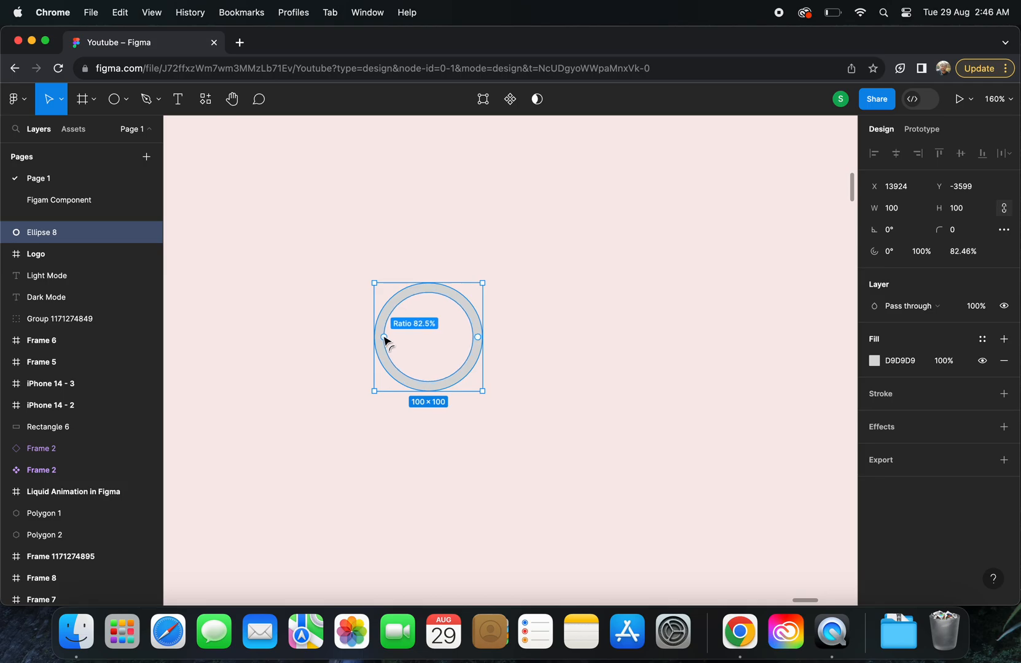
left_click(969, 251)
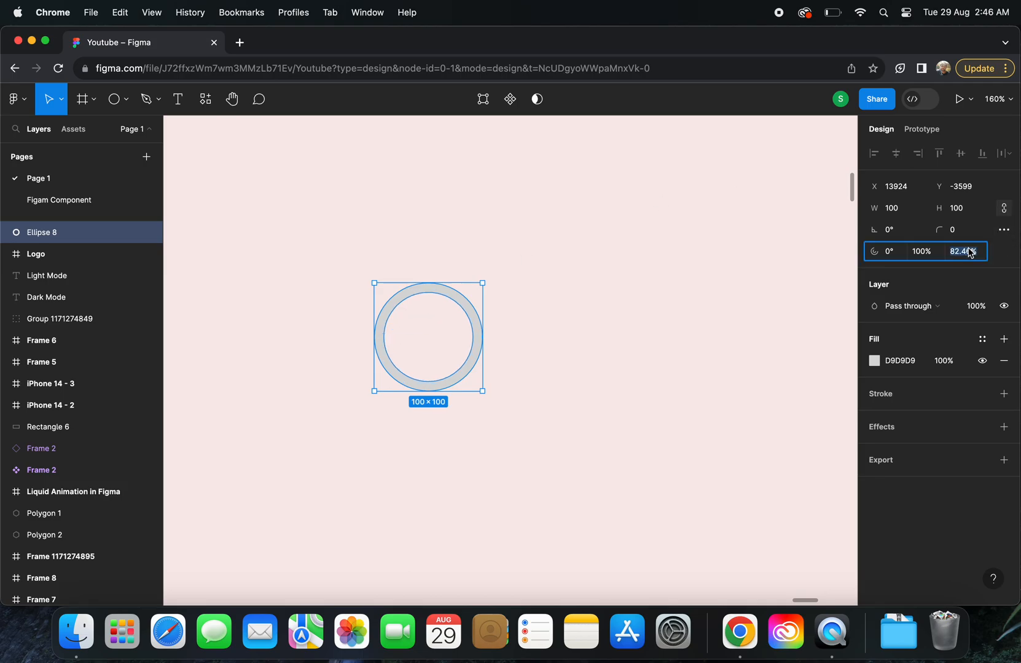
type("80")
key("Return")
Add a second 100 × 100 ellipse beside the ring and reduce it to a hollow arc segment
scroll(520, 362, "down", 3)
left_click_drag(480, 356, 585, 356)
scroll(491, 343, "up", 5)
left_click_drag(467, 334, 529, 332)
left_click_drag(618, 332, 620, 292)
left_click_drag(531, 345, 645, 307)
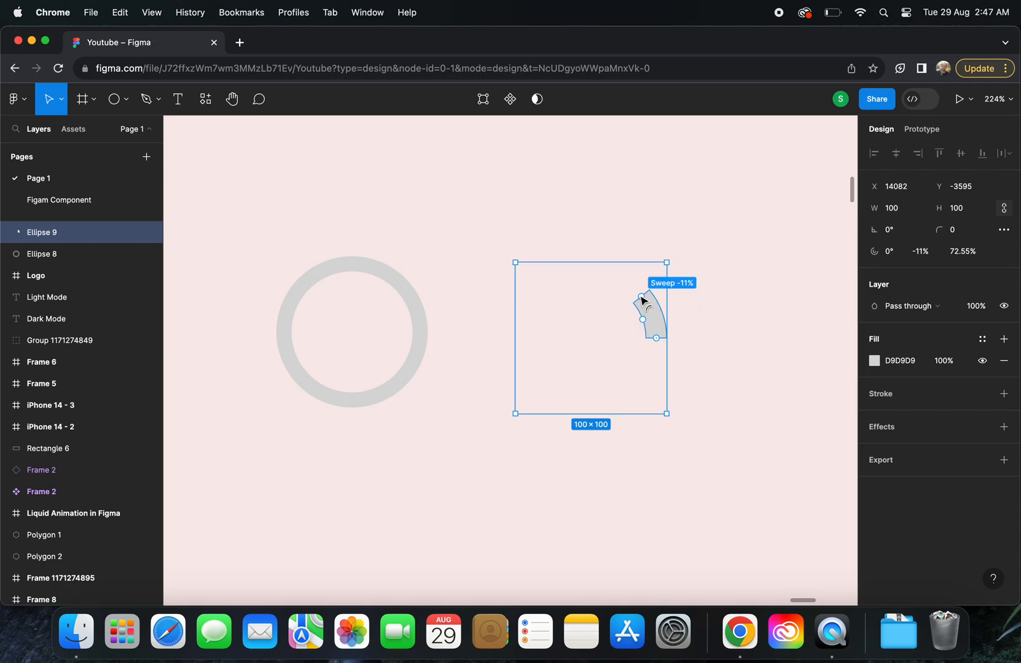
Extend the arc to a quarter circle with a −25% sweep and set its ratio to 80%
left_click_drag(642, 298, 633, 275)
left_click(973, 254)
type("80")
key("Return")
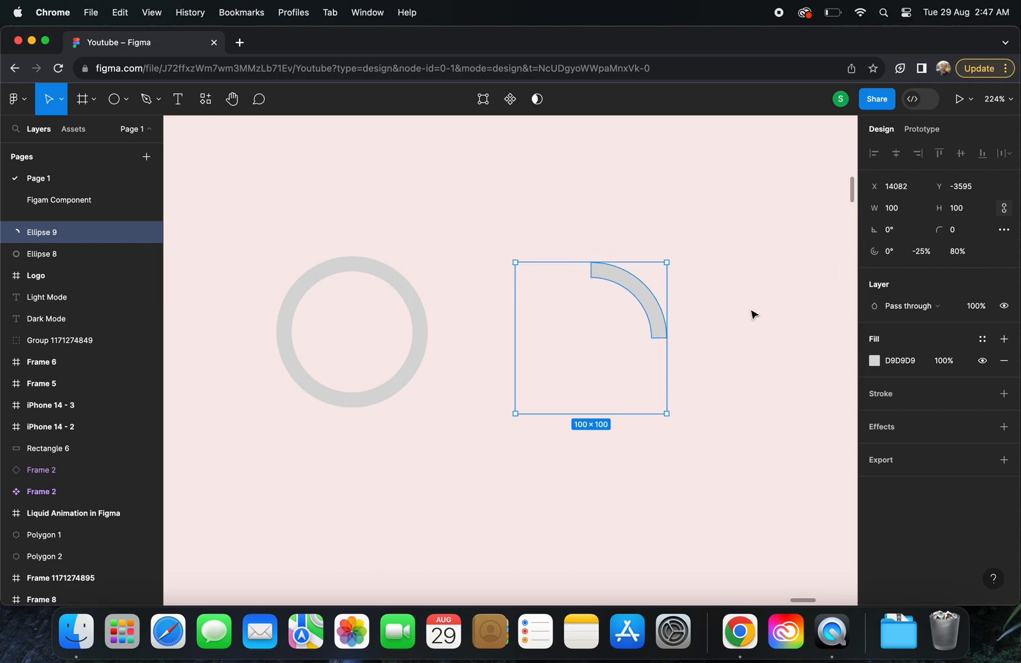
Fill the quarter arc with the navy document colour 203869
left_click(874, 360)
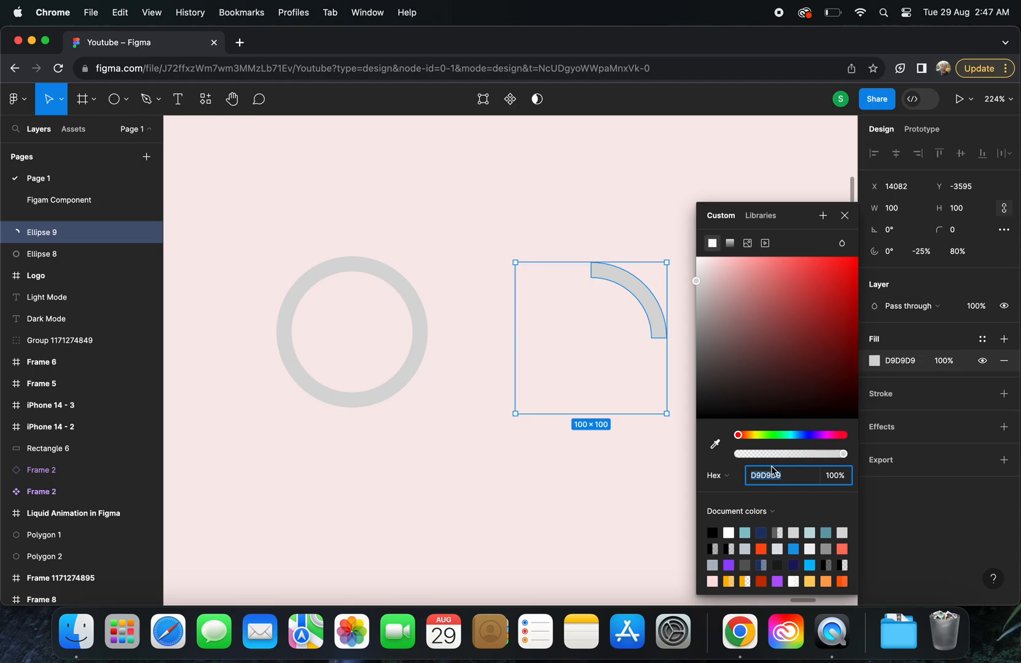
left_click(761, 532)
left_click(563, 477)
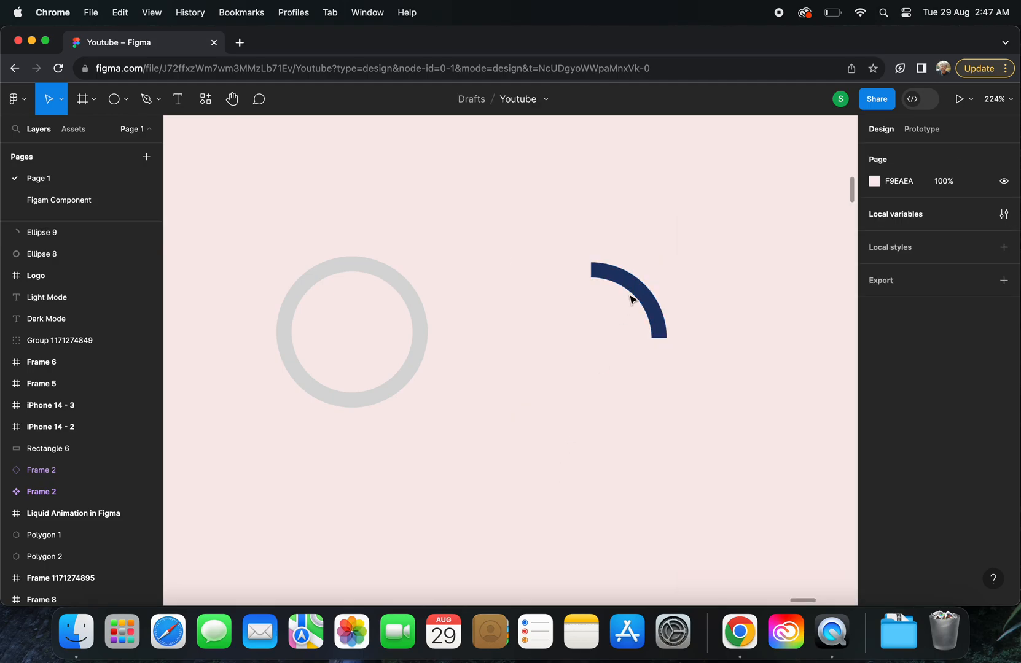
Centre the navy arc and the grey ring on each other horizontally and vertically
left_click(648, 283)
left_click(380, 285, "shift")
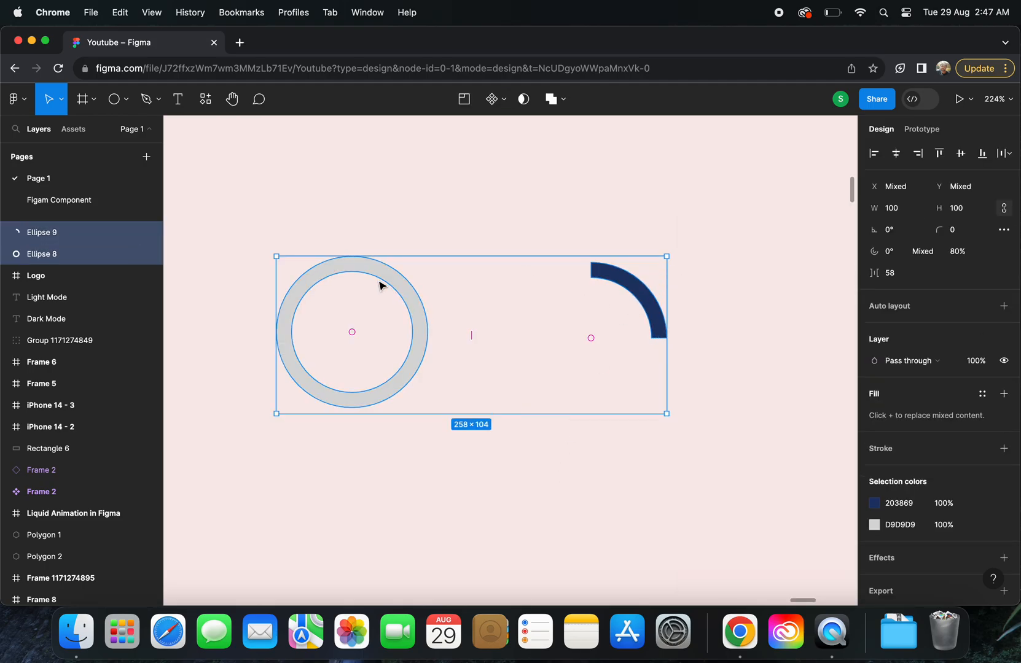
left_click(895, 153)
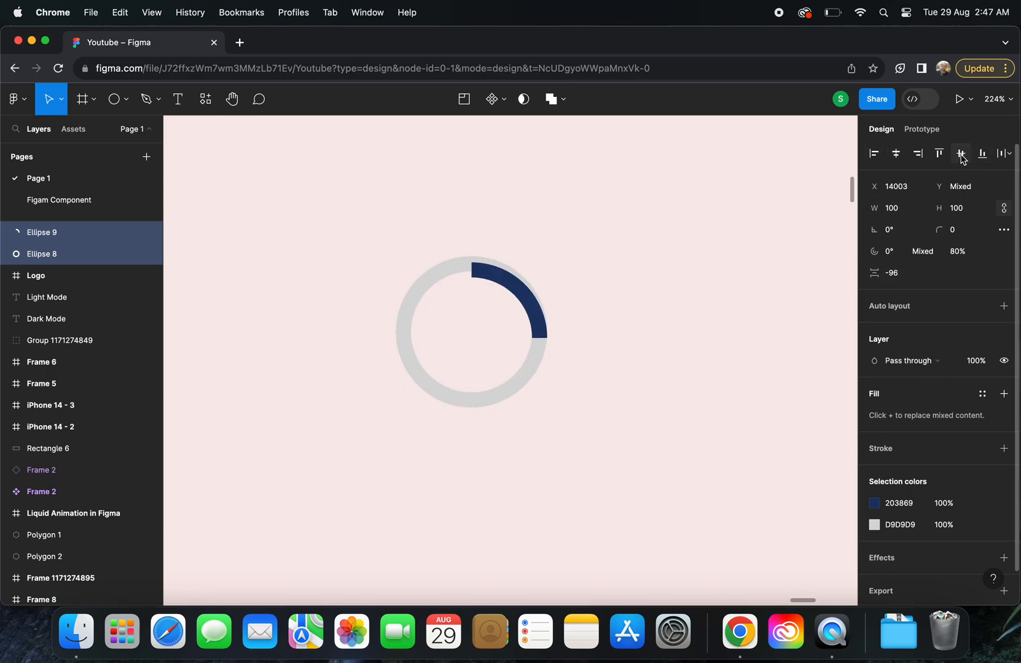
left_click(961, 155)
left_click(639, 231)
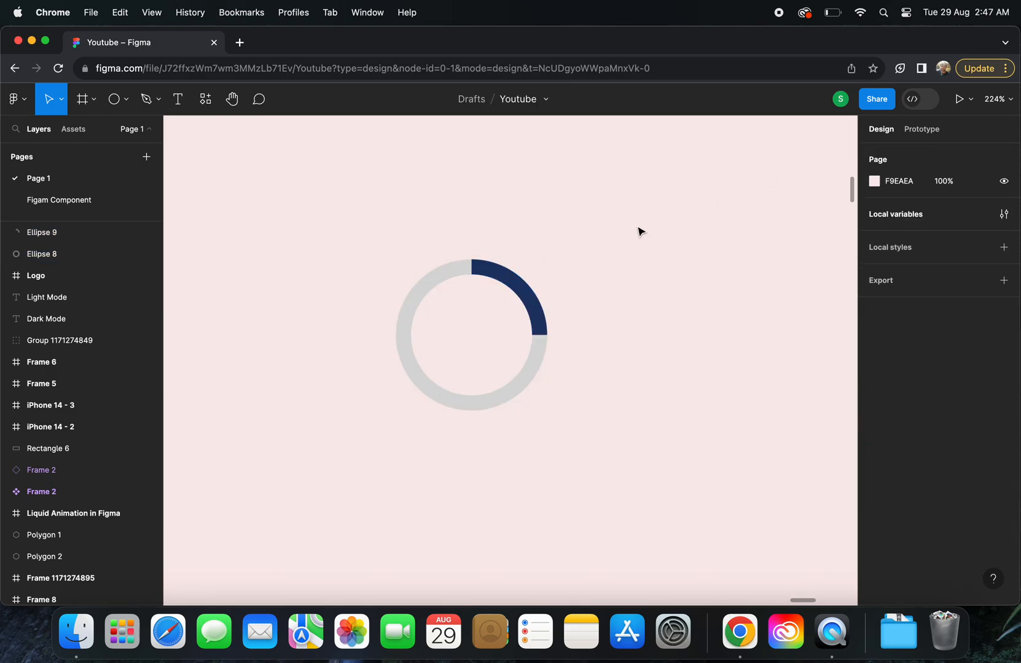
Wrap the grey ring and the navy arc together in one frame
left_click(483, 269)
scroll(483, 269, "up", 5)
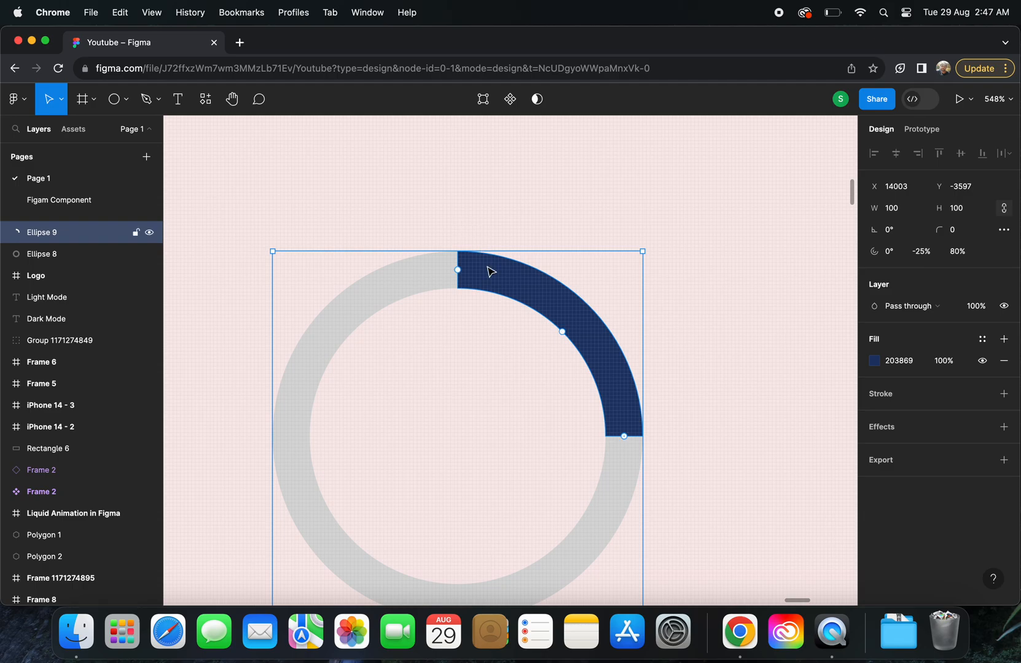
scroll(489, 271, "down", 3)
left_click_drag(565, 211, 440, 447)
right_click(536, 301)
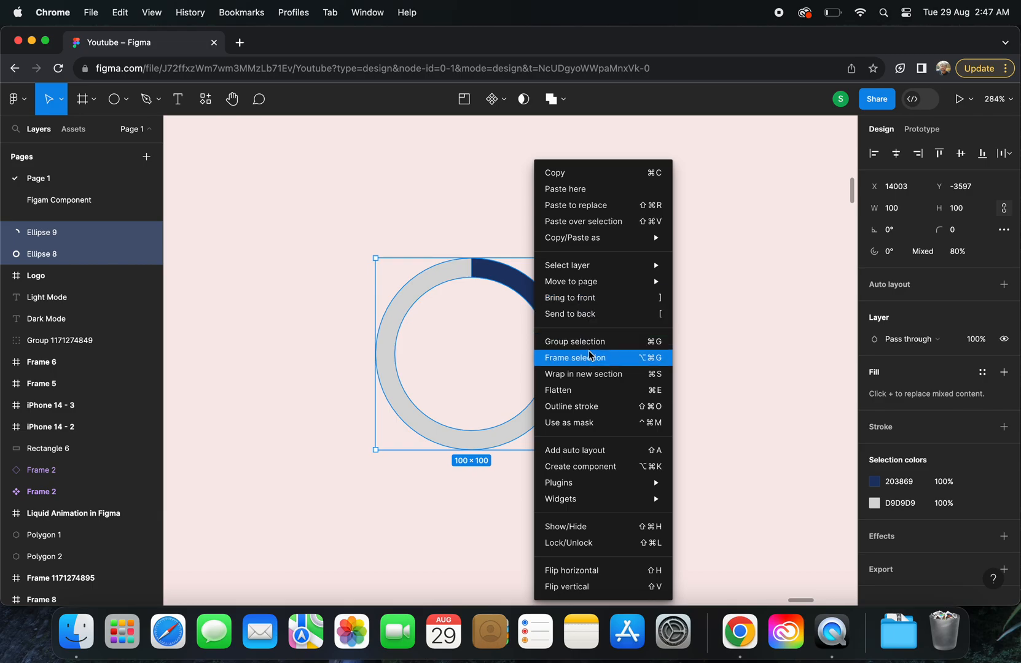
left_click(589, 355)
Duplicate the frame beside the original and rotate both ellipses inside the copy to 90°
scroll(457, 282, "down", 3)
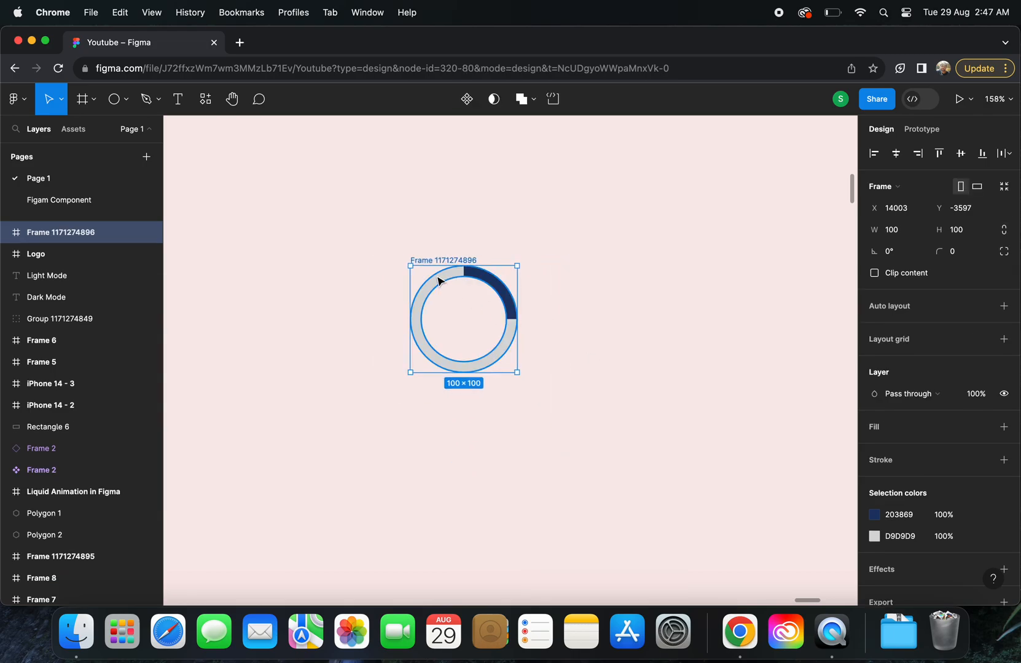
left_click_drag(441, 282, 576, 281)
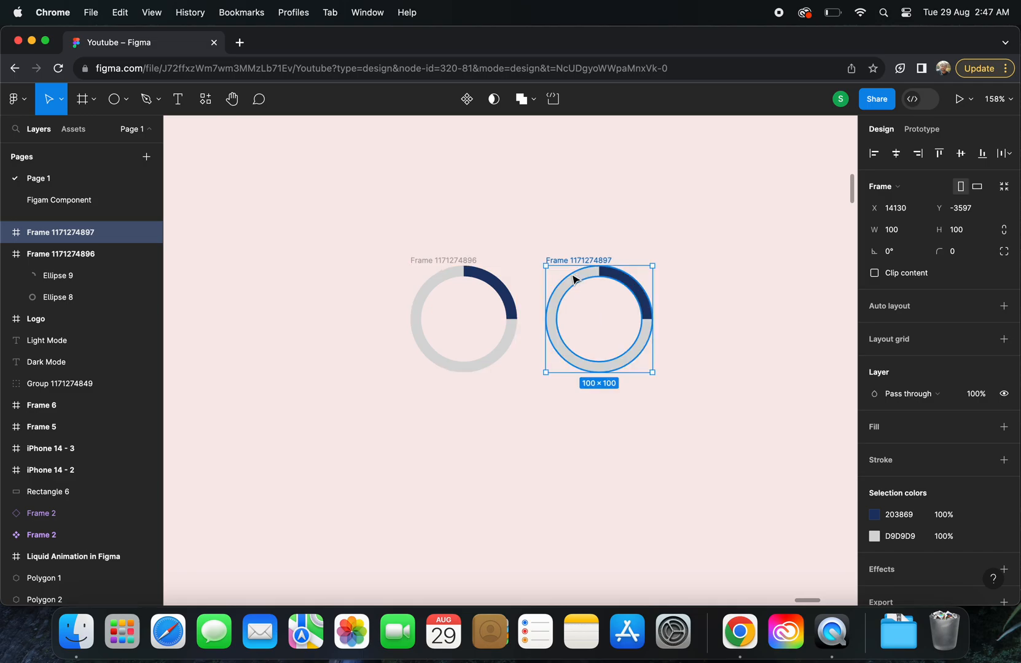
scroll(578, 276, "up", 3)
left_click(5, 233)
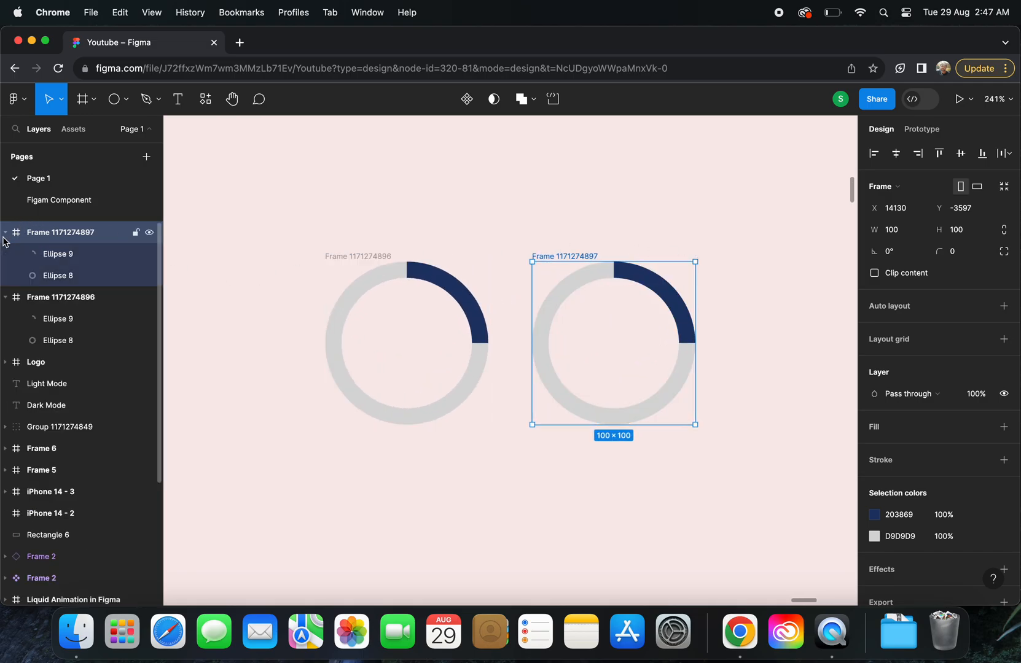
left_click(54, 254)
left_click(64, 277, "shift")
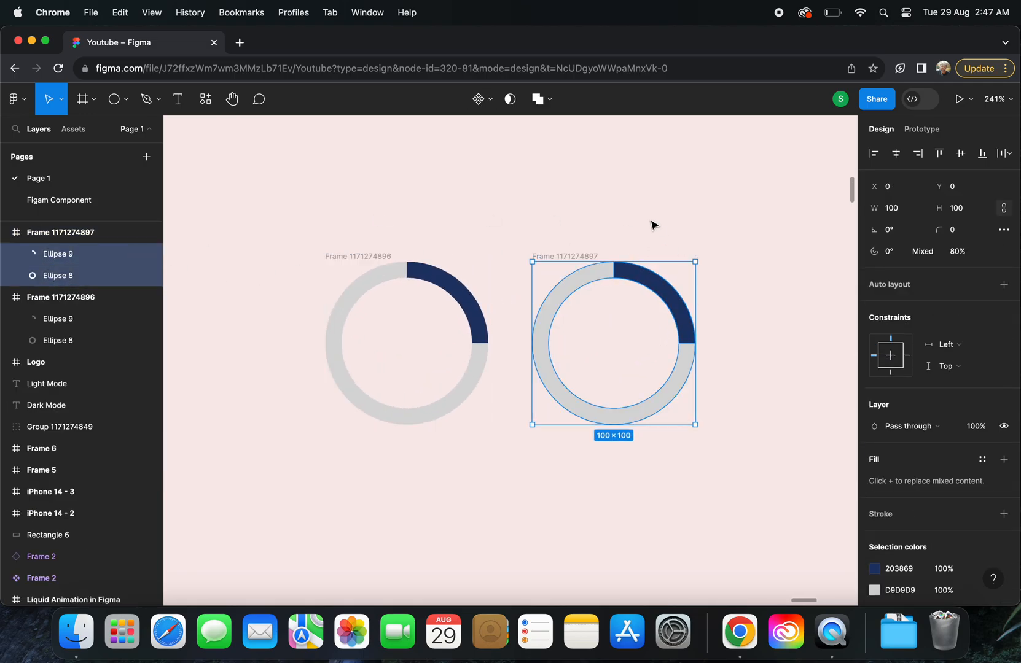
left_click_drag(699, 257, 541, 268)
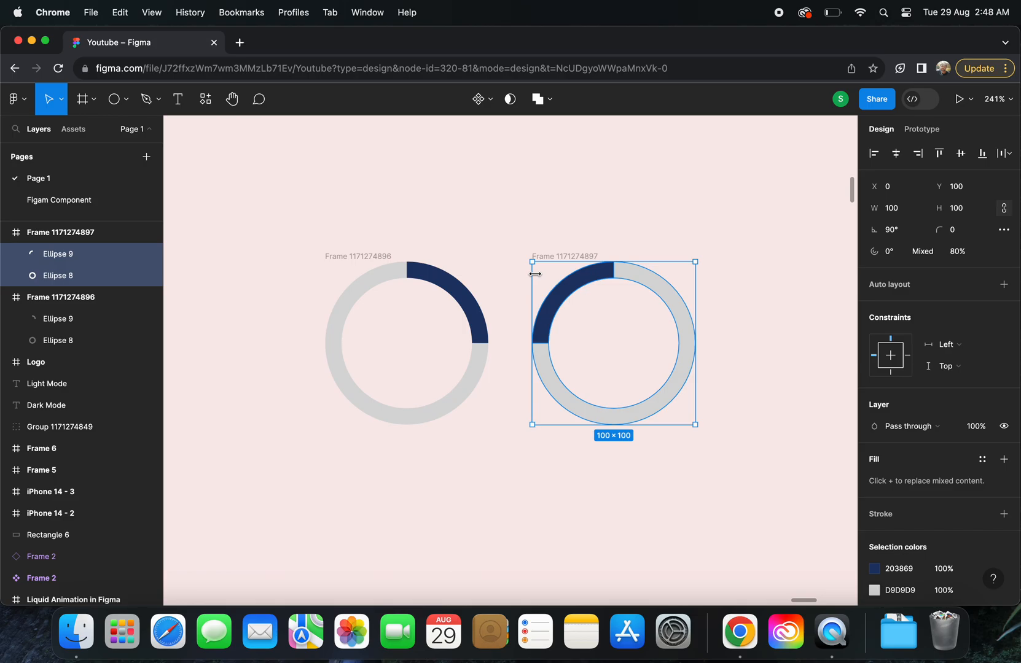
Duplicate the second frame beside it and rotate both ellipses inside the new copy to −180°
scroll(539, 277, "down", 5)
left_click(441, 200)
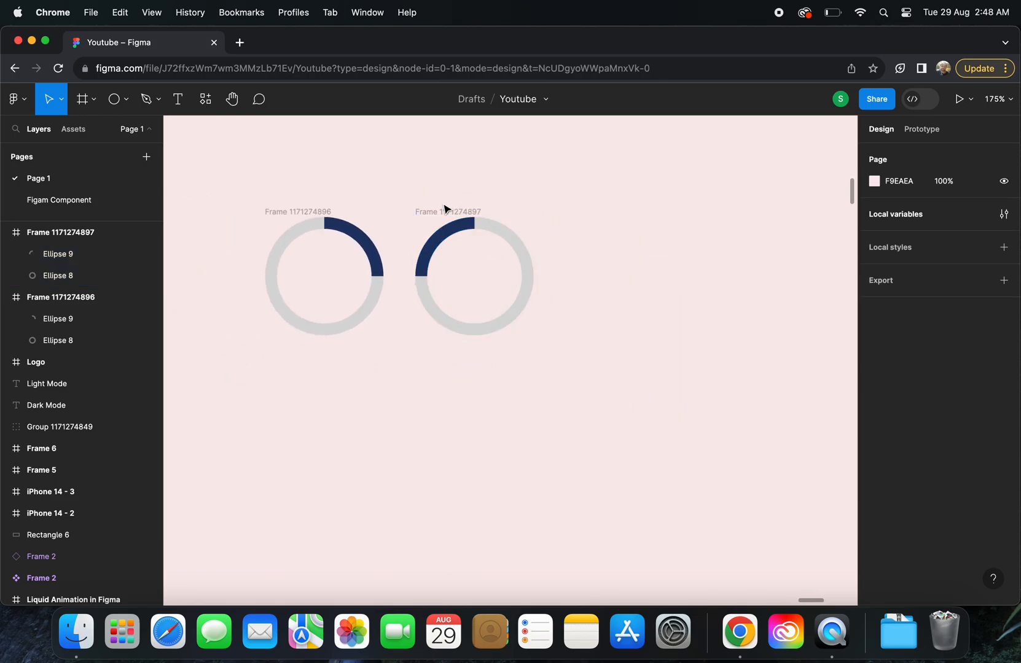
left_click_drag(435, 212, 579, 213)
scroll(579, 213, "up", 5)
double_click(610, 237)
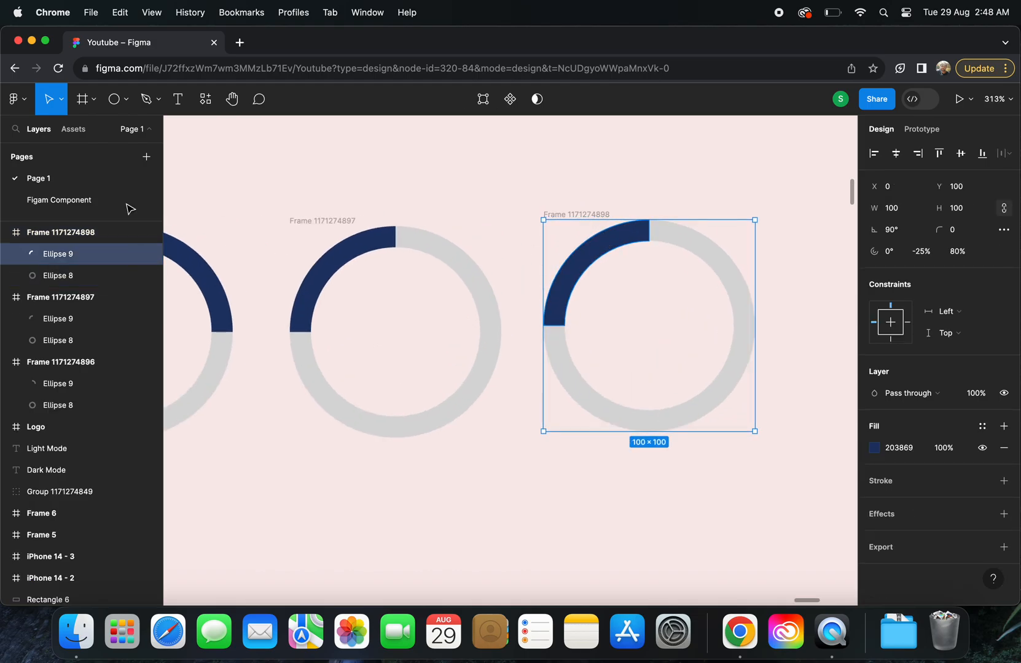
left_click(58, 271, "shift")
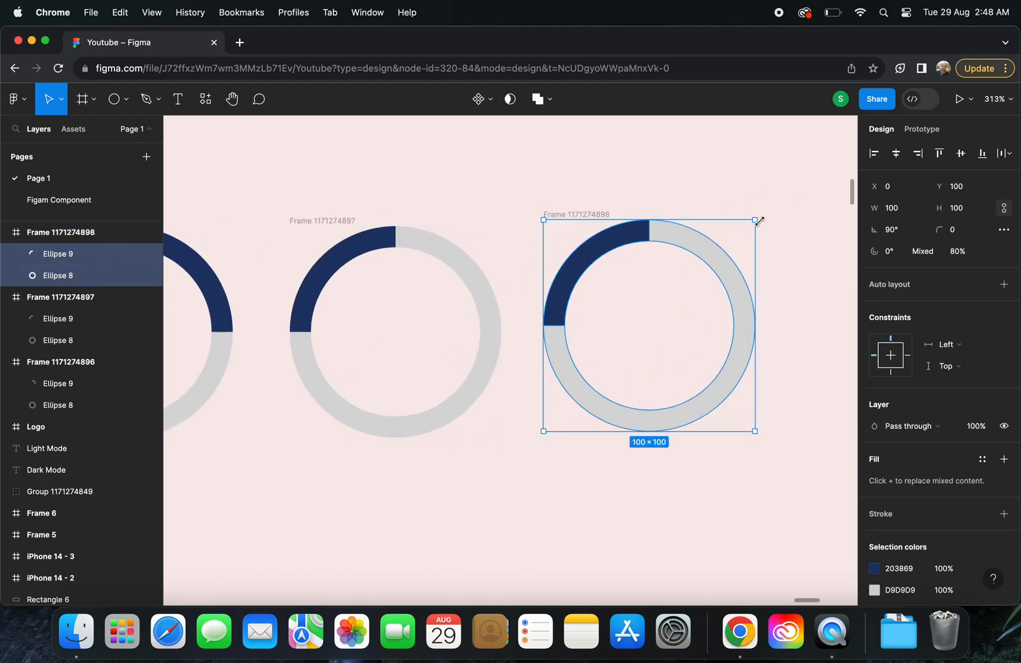
left_click_drag(761, 216, 532, 215)
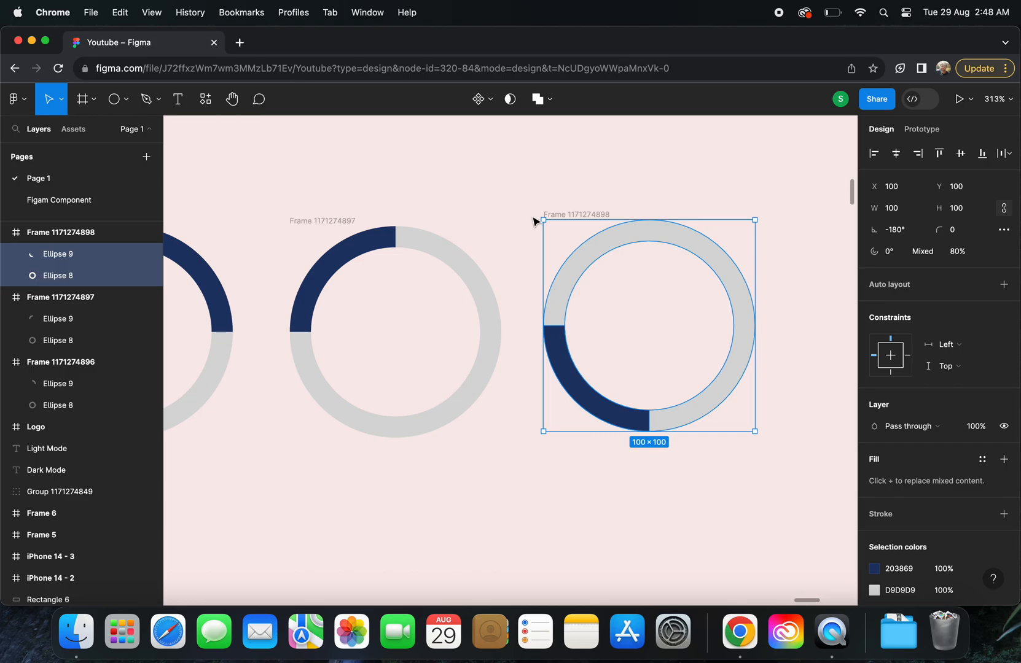
Duplicate the third frame to make a fourth one at the end of the row
scroll(533, 221, "down", 5)
left_click(571, 214)
left_click(577, 188)
left_click(571, 215)
left_click_drag(566, 216, 699, 209)
scroll(700, 213, "right", 5)
scroll(699, 214, "left", 5)
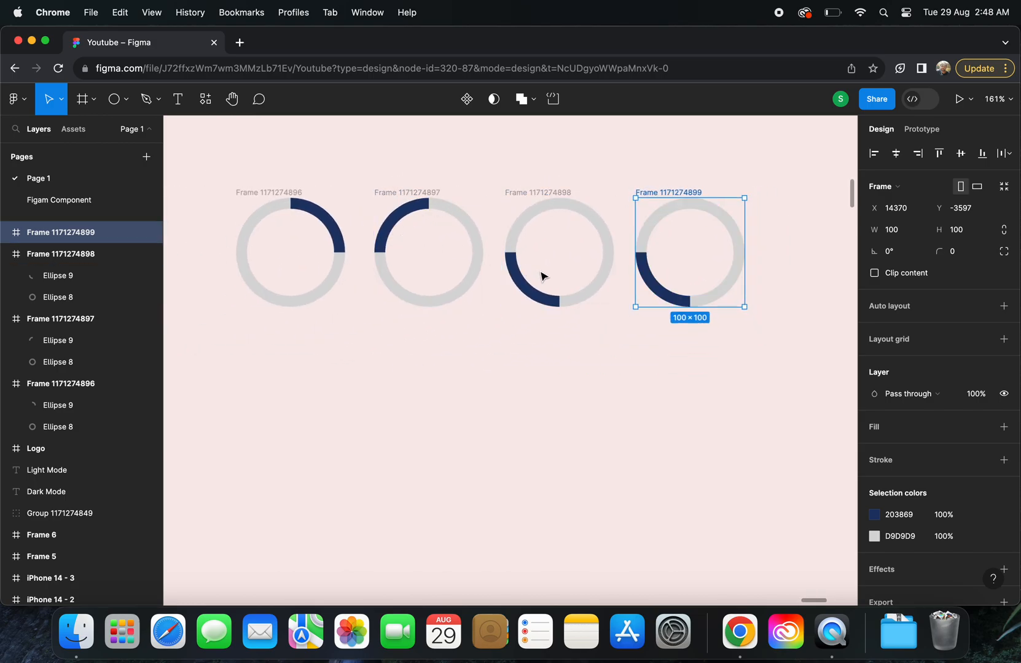
scroll(681, 289, "right", 2)
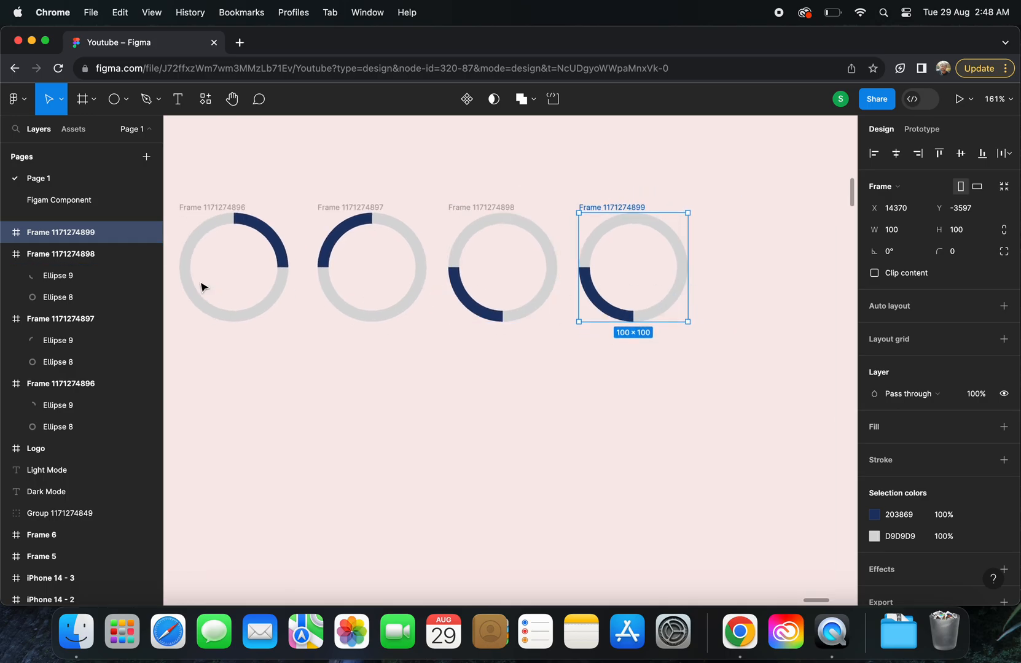
Rotate both ellipses in the fourth frame a quarter turn counterclockwise, placing the navy arc in the lower-right quadrant
left_click(5, 233)
left_click(63, 258)
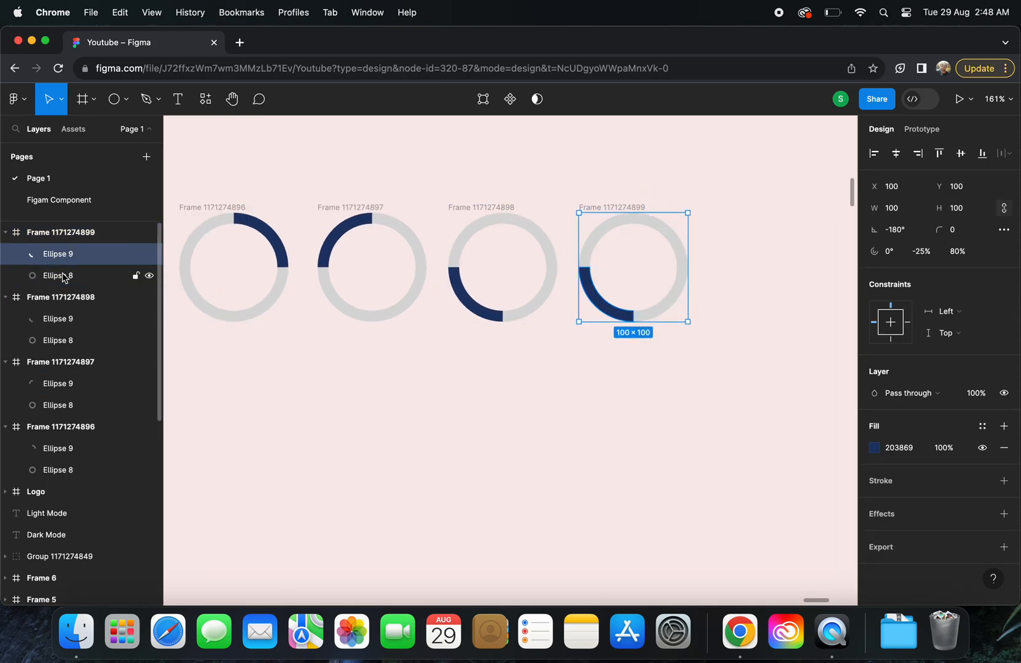
left_click(63, 276, "shift")
left_click_drag(691, 324, 683, 220)
key("super+z")
Combine the four ring frames into a component set
scroll(683, 220, "down", 5)
left_click_drag(321, 183, 731, 318)
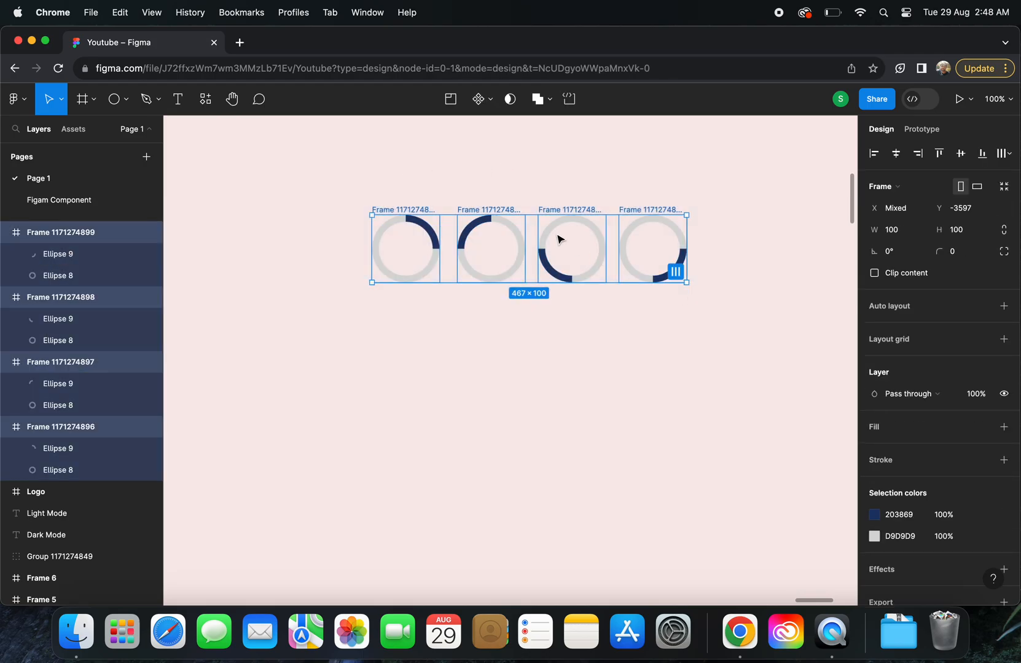
left_click(493, 99)
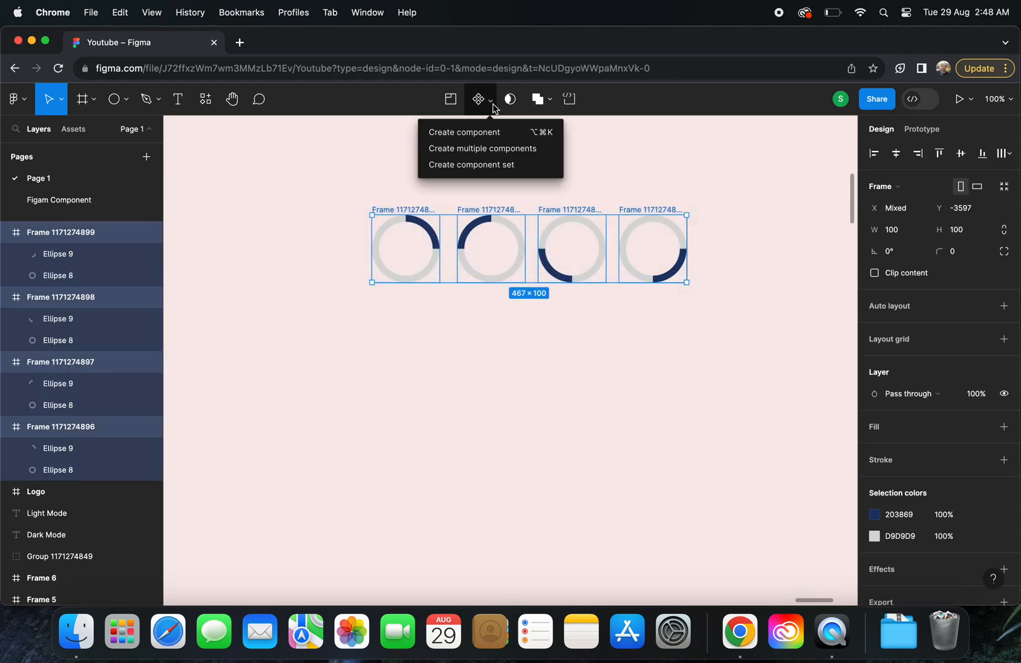
left_click(507, 166)
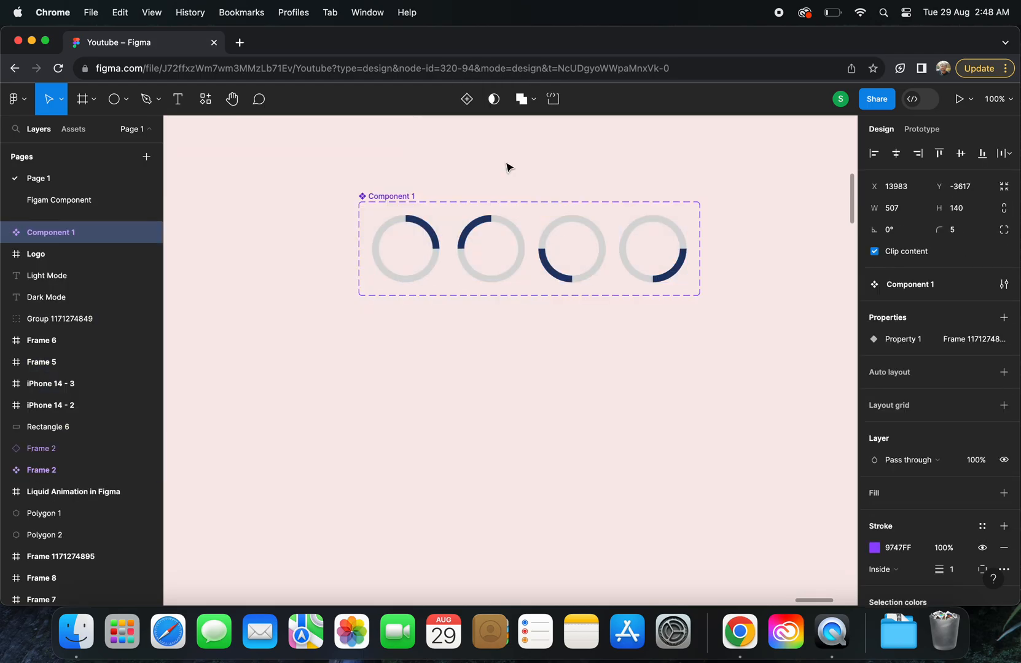
Link the first ring variant to the second with an After delay interaction of 1 ms
left_click(405, 165)
left_click(410, 227)
left_click(921, 130)
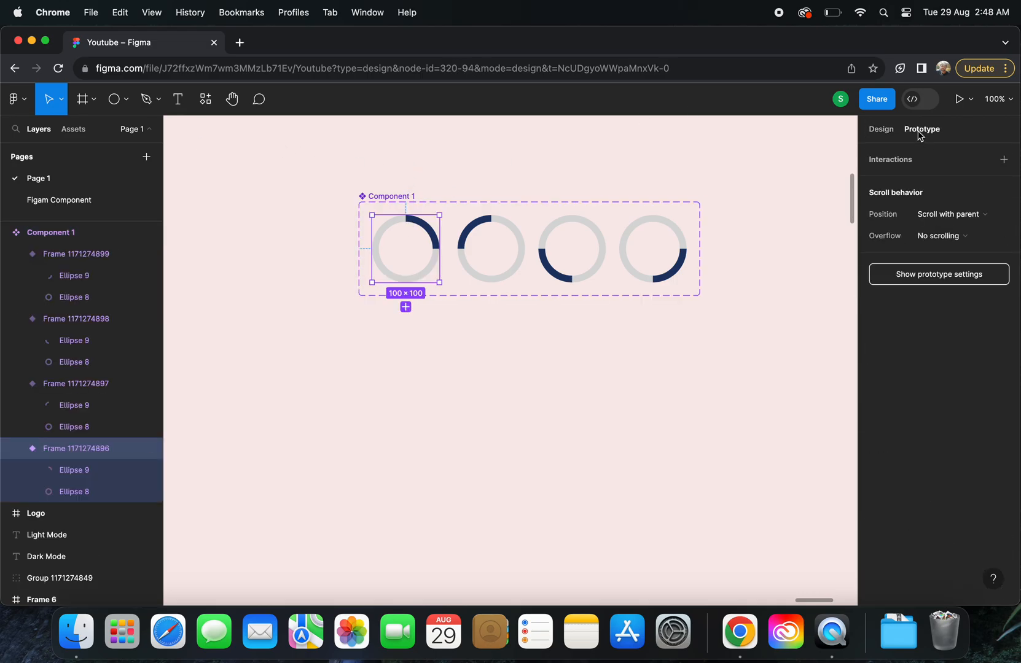
left_click_drag(440, 249, 485, 253)
left_click(399, 283)
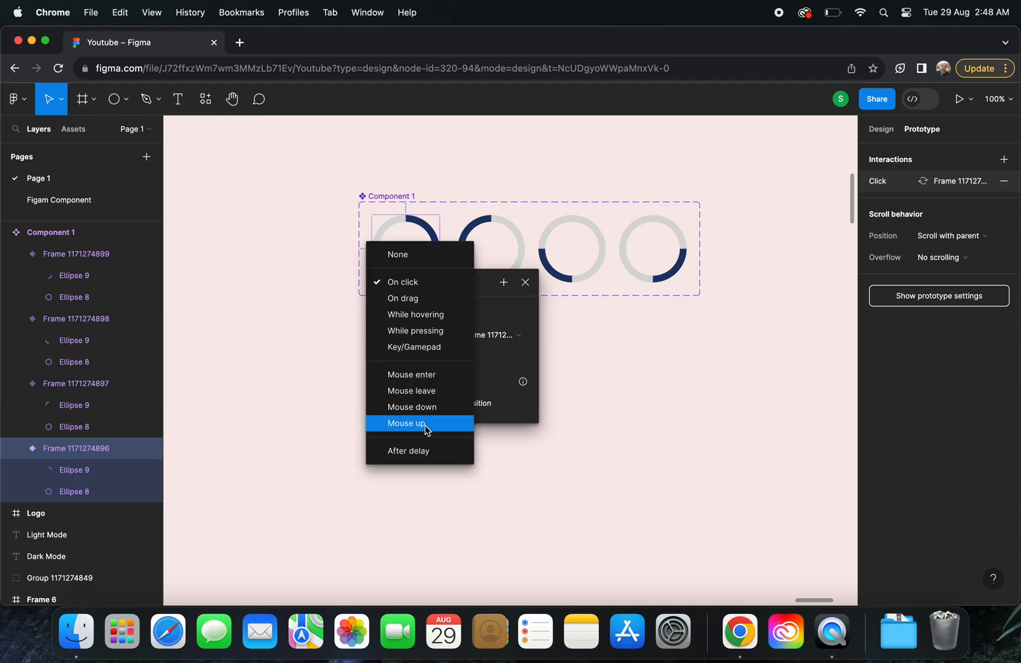
left_click(423, 452)
left_click(420, 308)
type("1")
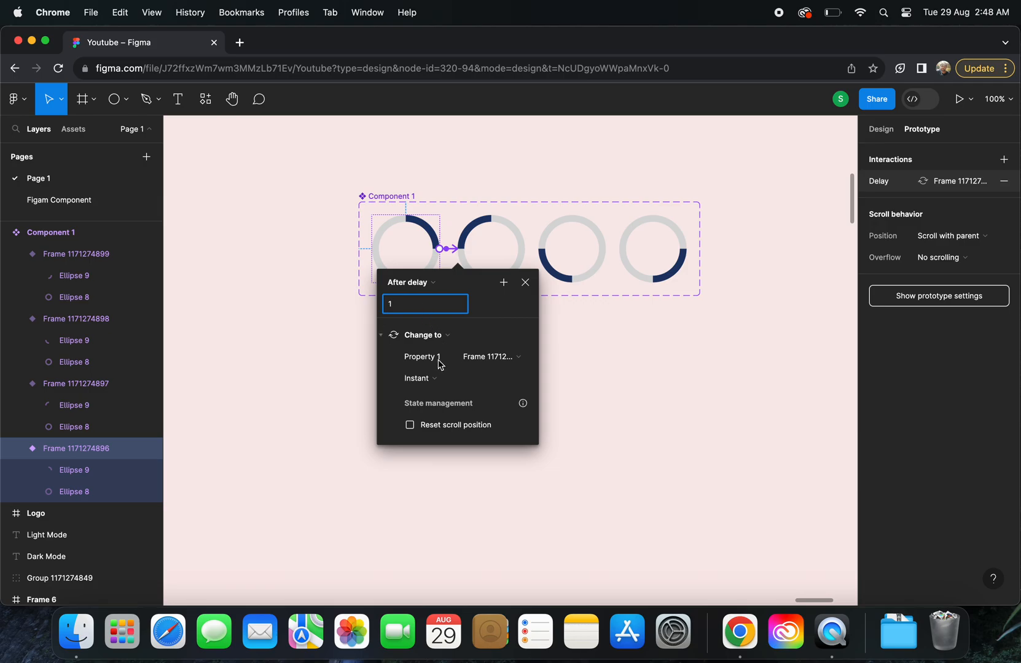
Set the first variant's transition to Smart animate with Linear easing and a 600 ms duration
left_click(424, 380)
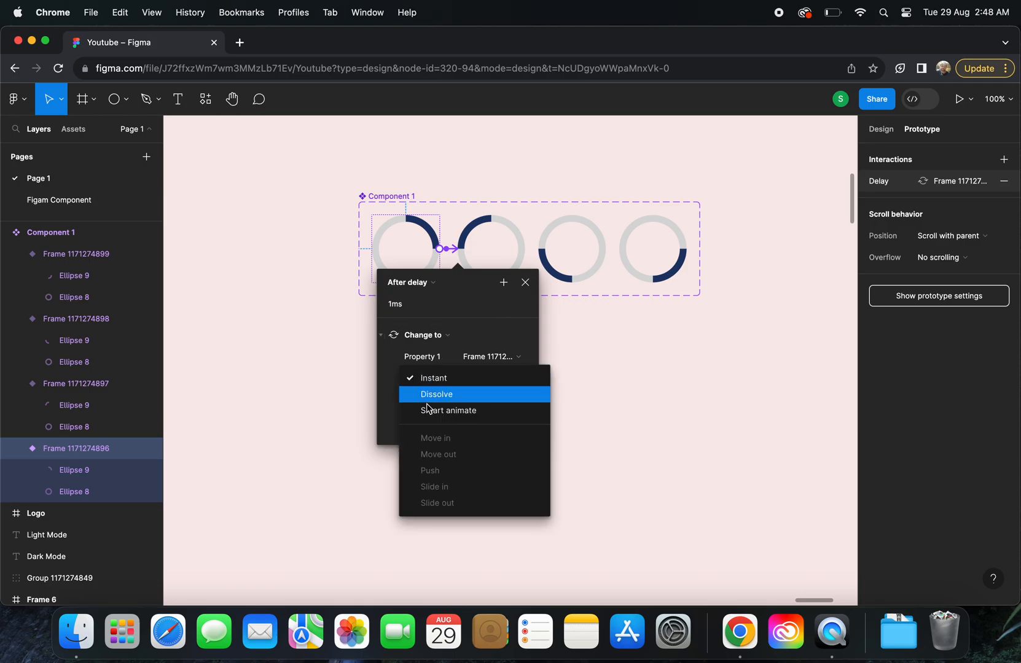
left_click(426, 408)
left_click(449, 397)
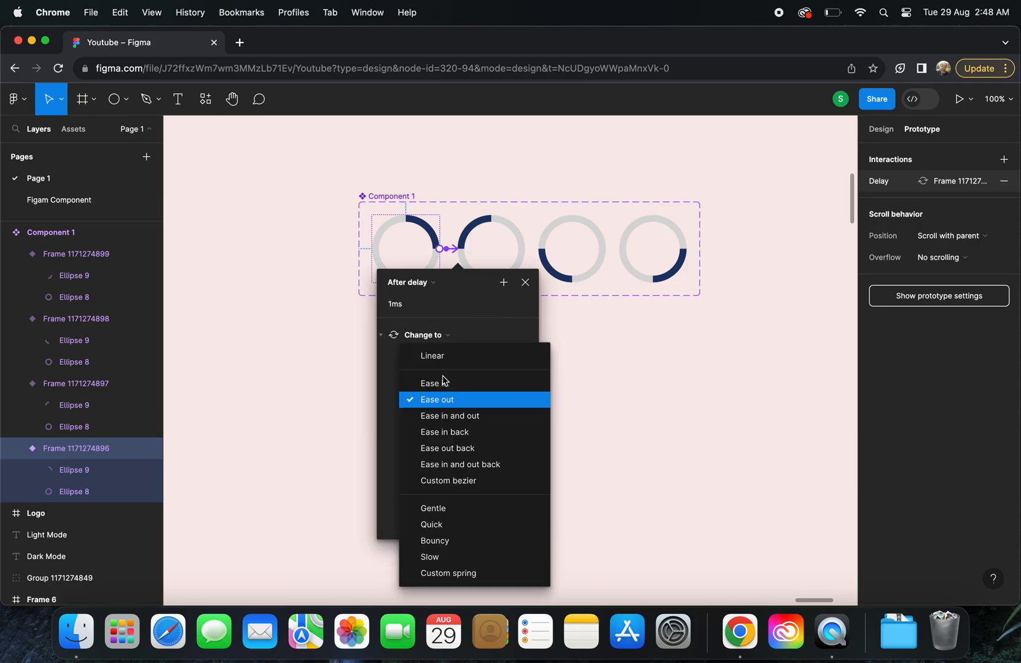
left_click(440, 358)
left_click(498, 403)
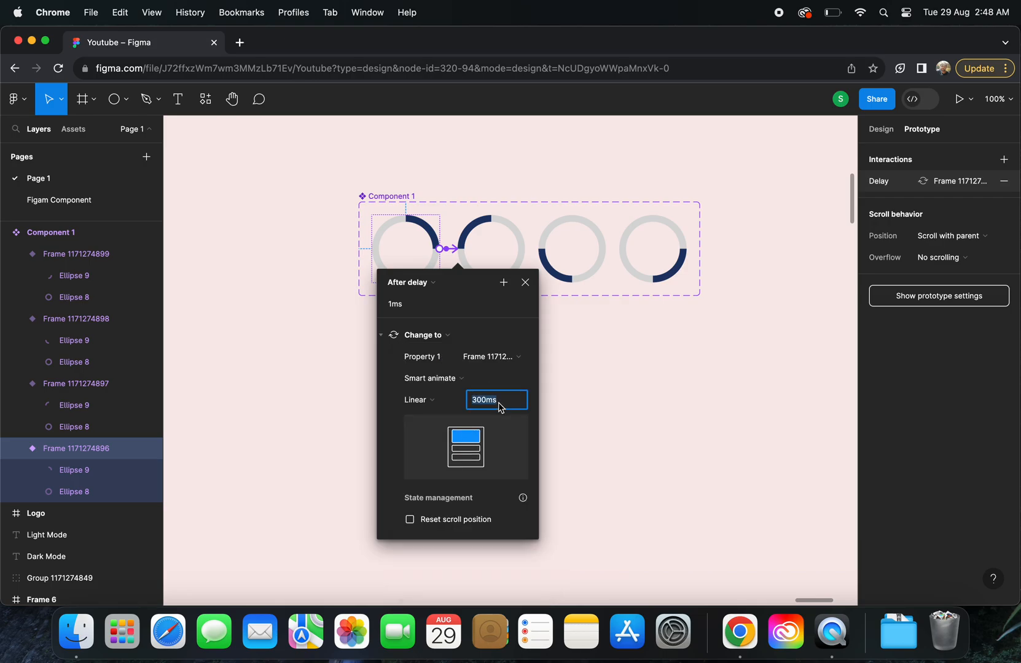
type("600")
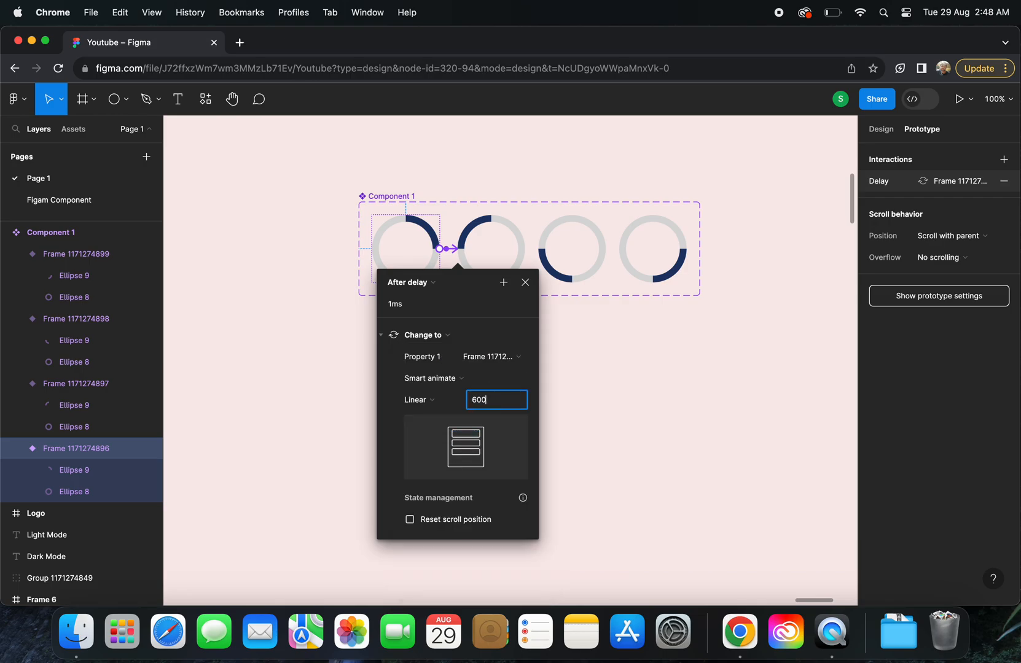
left_click(591, 447)
Link the second ring variant to the third with an After delay trigger
left_click(501, 268)
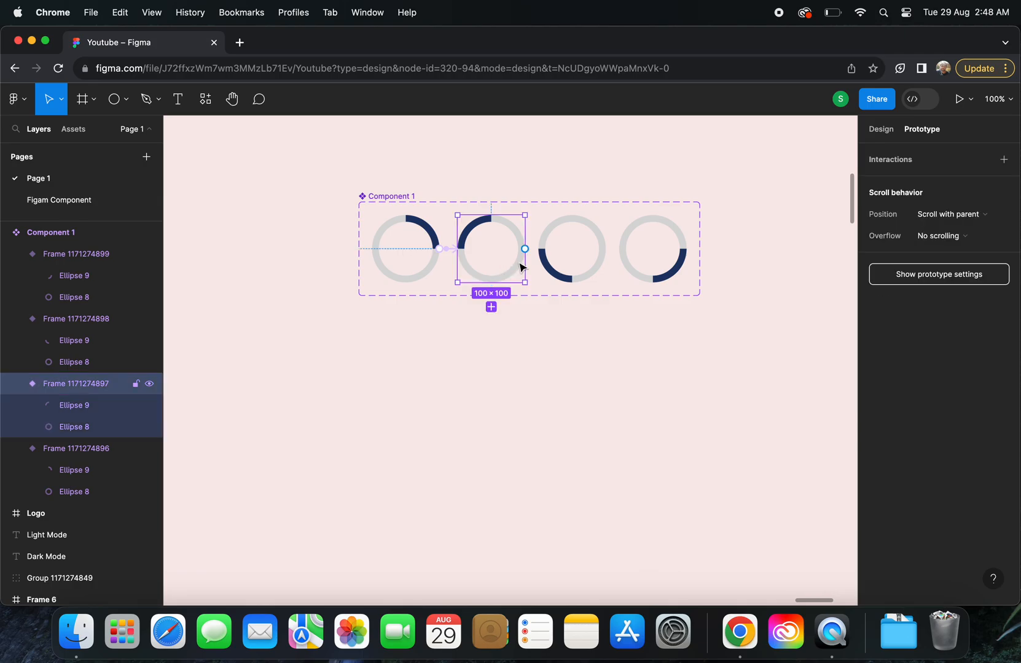
left_click_drag(525, 249, 562, 250)
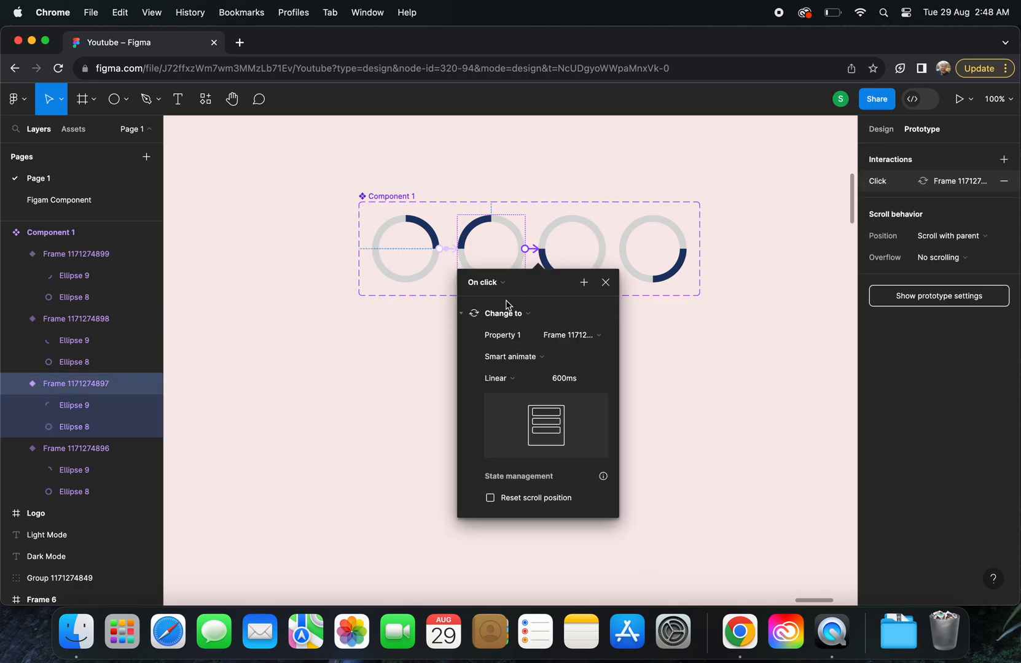
left_click(488, 282)
left_click(482, 451)
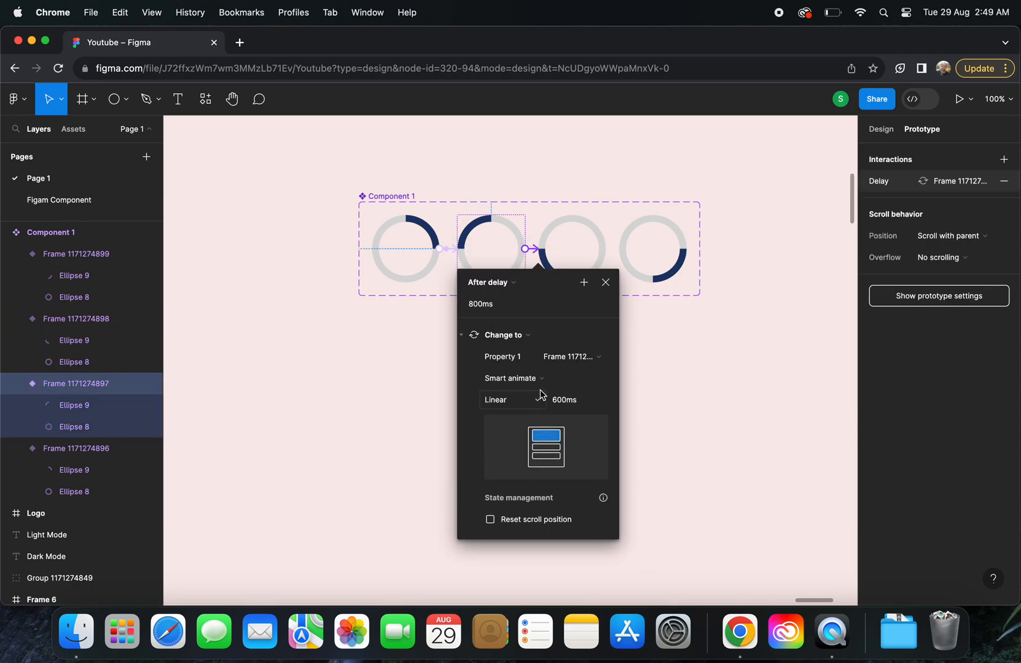
Link the third ring variant to the fourth with an After delay trigger
left_click(585, 250)
left_click_drag(605, 248, 668, 254)
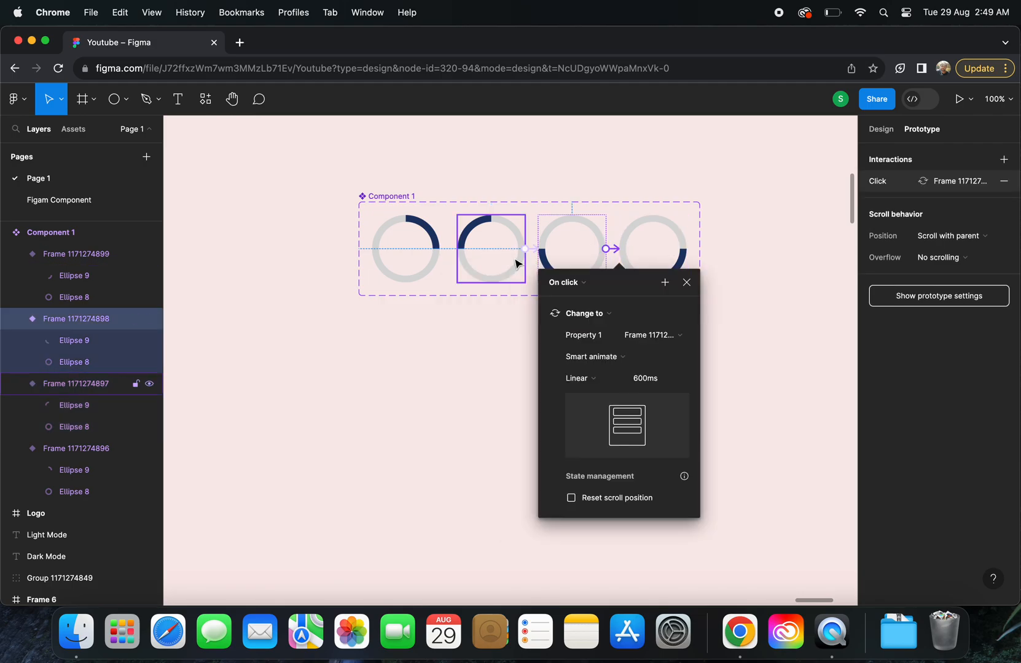
left_click(560, 282)
left_click(556, 454)
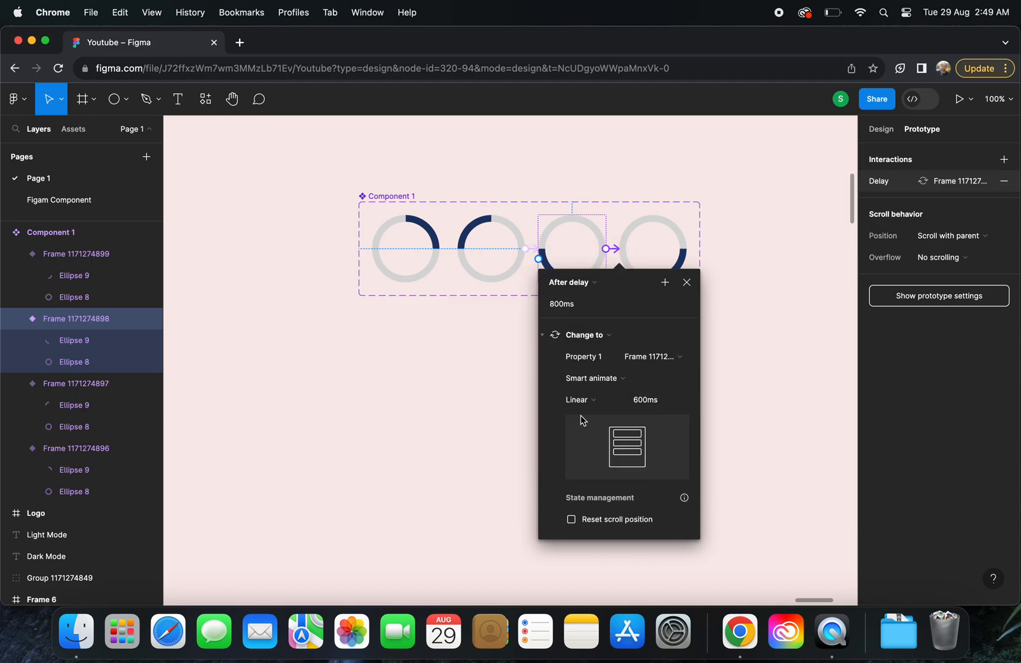
Link the fourth ring variant back to the first with an After delay trigger to close the loop
left_click(668, 241)
left_click_drag(687, 249, 415, 250)
left_click(401, 284)
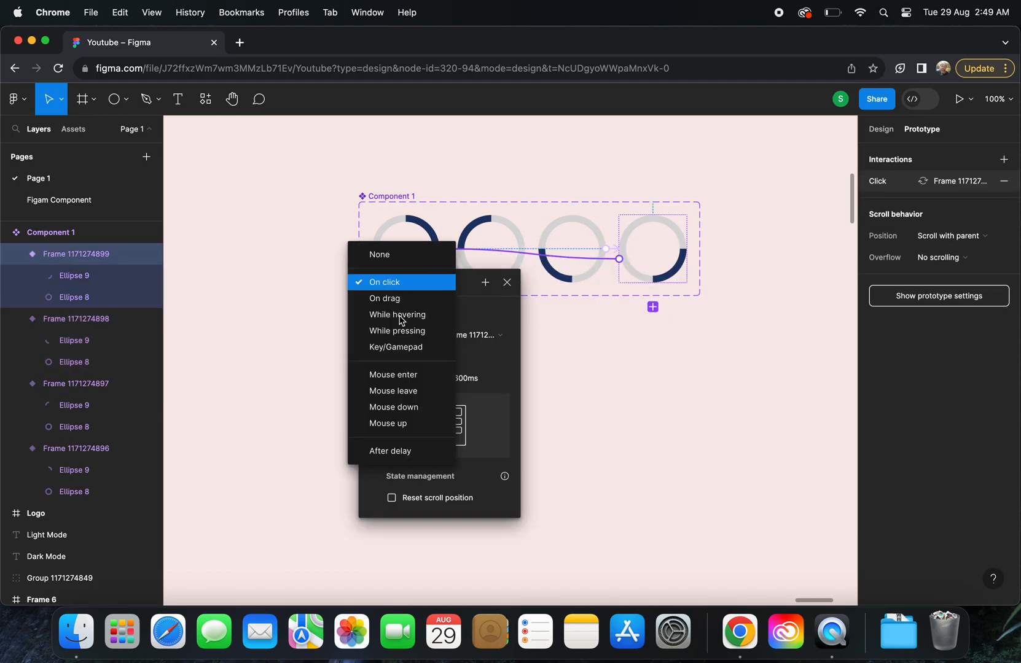
left_click(404, 455)
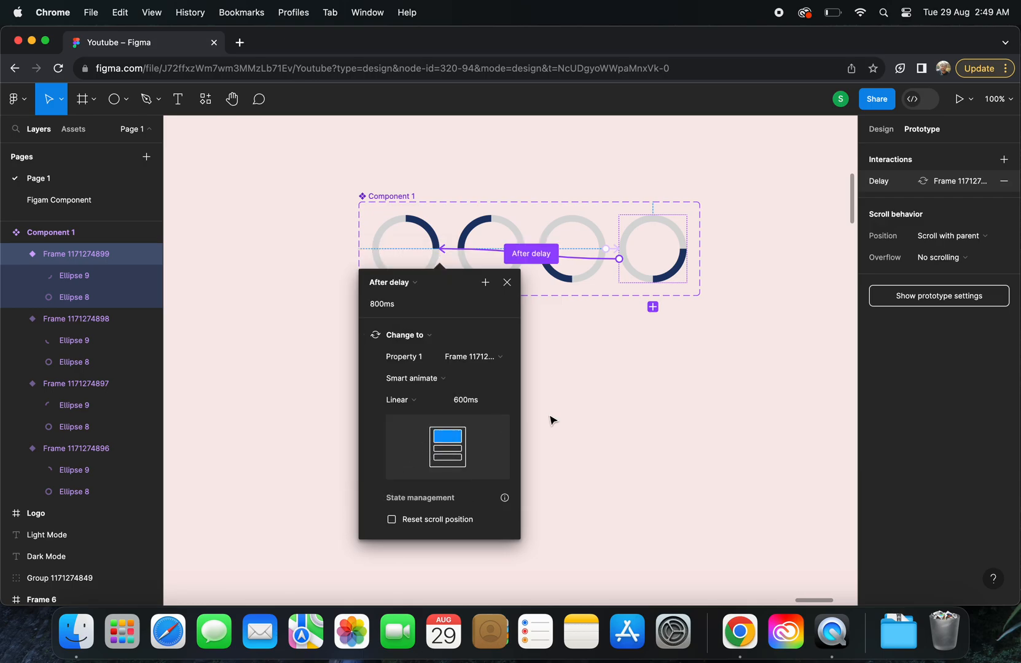
left_click(549, 419)
Add an iPhone 14 frame beside the component set and place an instance of the ring component in its upper half
scroll(549, 419, "down", 3)
scroll(549, 420, "down", 3)
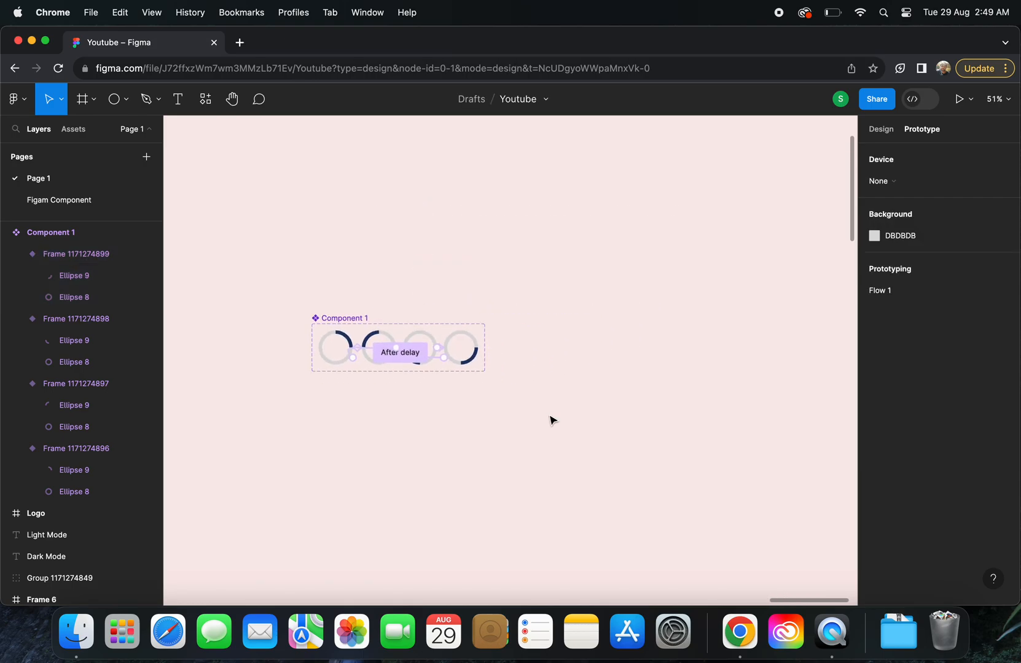
left_click(80, 103)
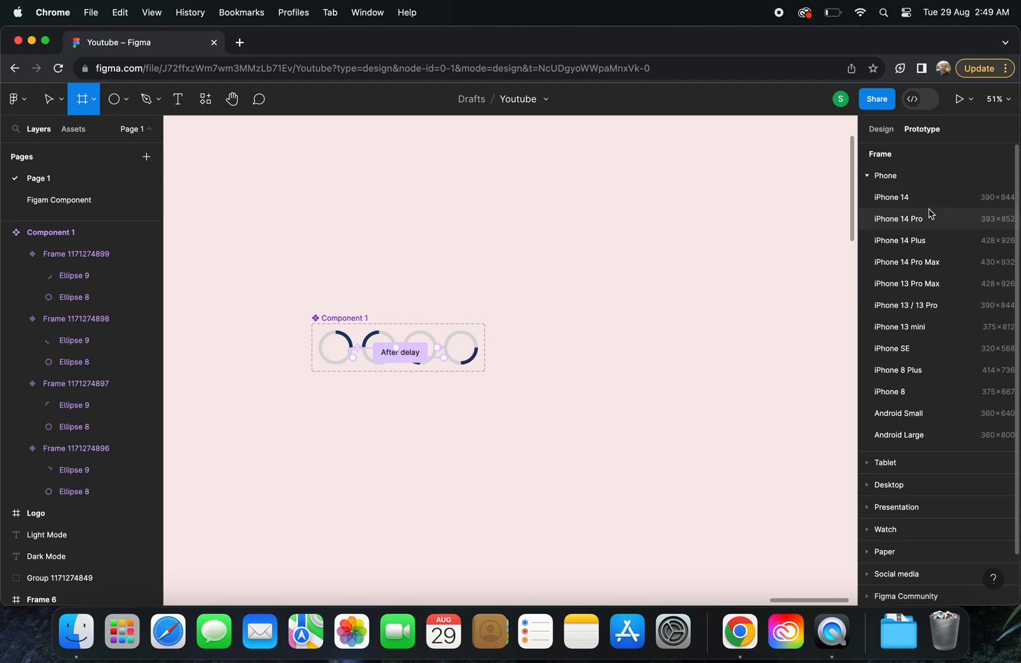
left_click(887, 197)
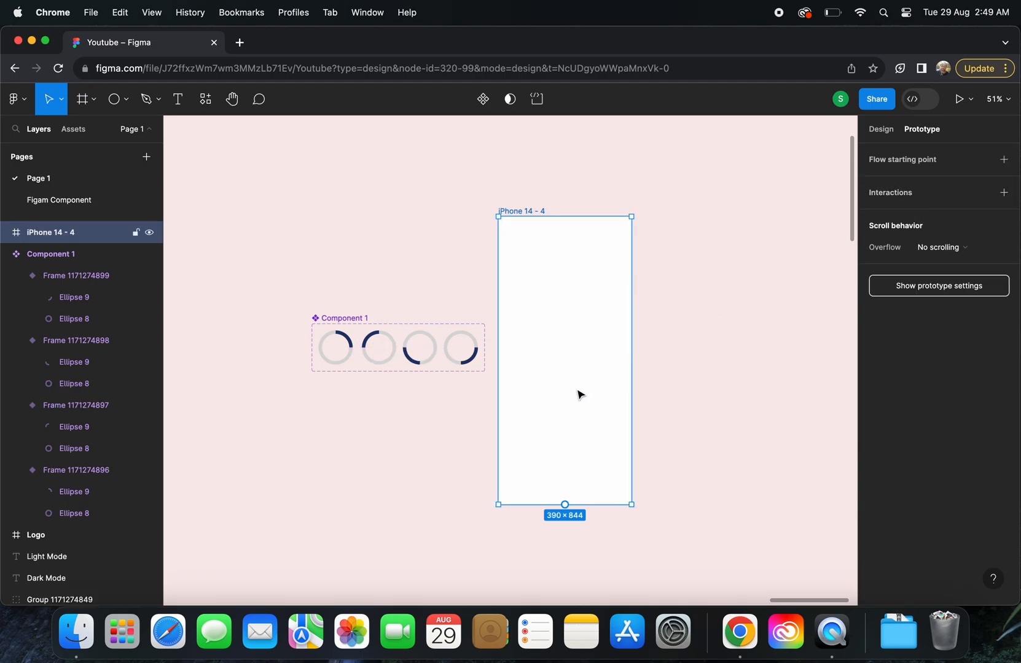
left_click(74, 130)
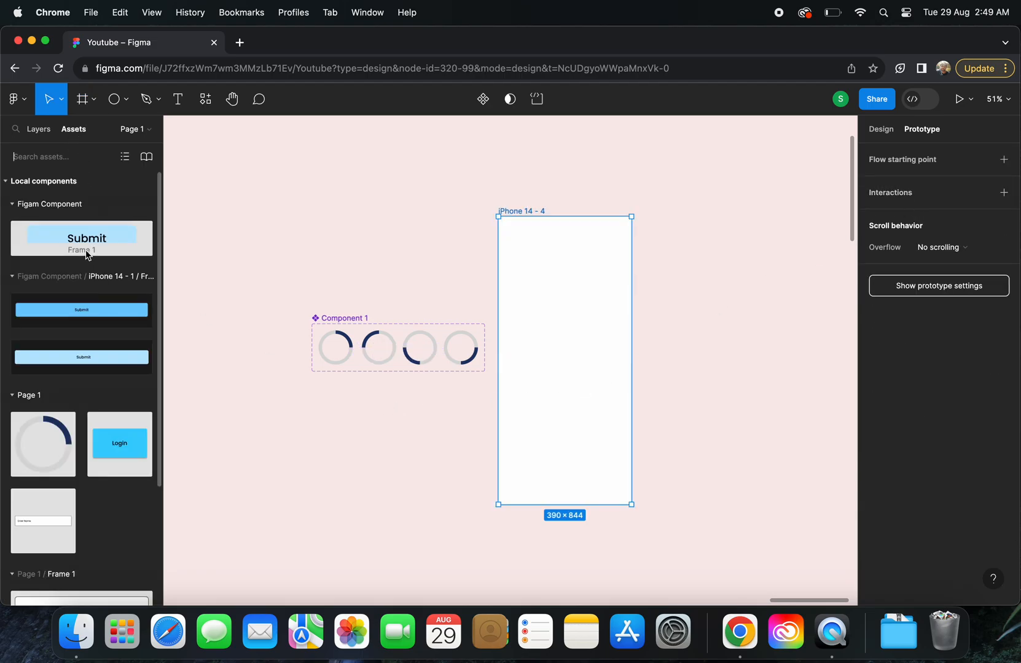
left_click_drag(44, 430, 569, 312)
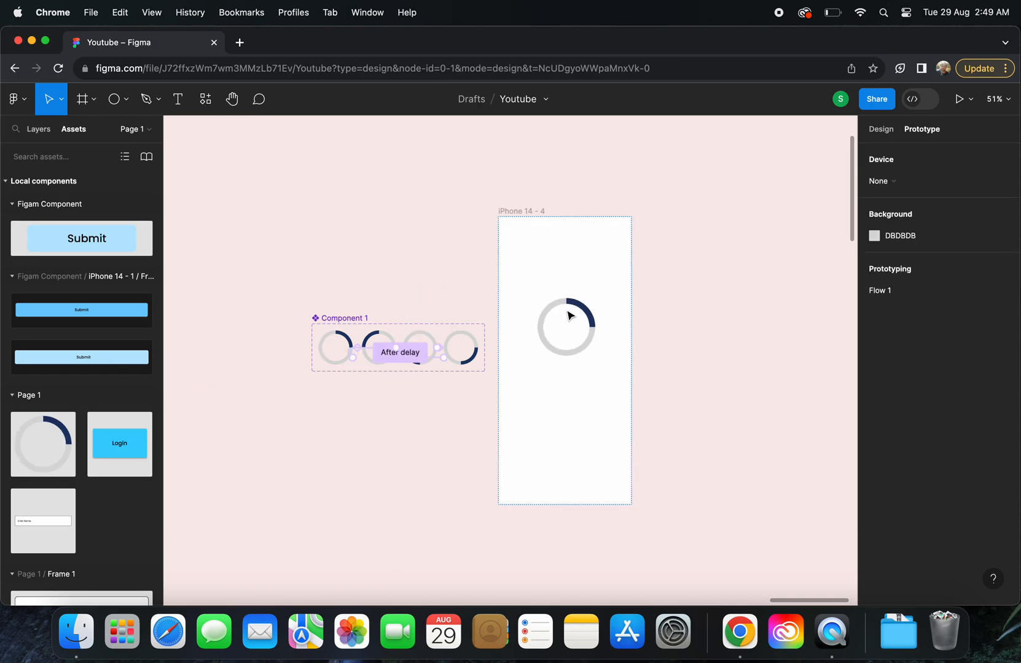
Preview the iPhone frame as a prototype to check the spinner animation, and return to the editor
left_click(663, 201)
left_click(524, 212)
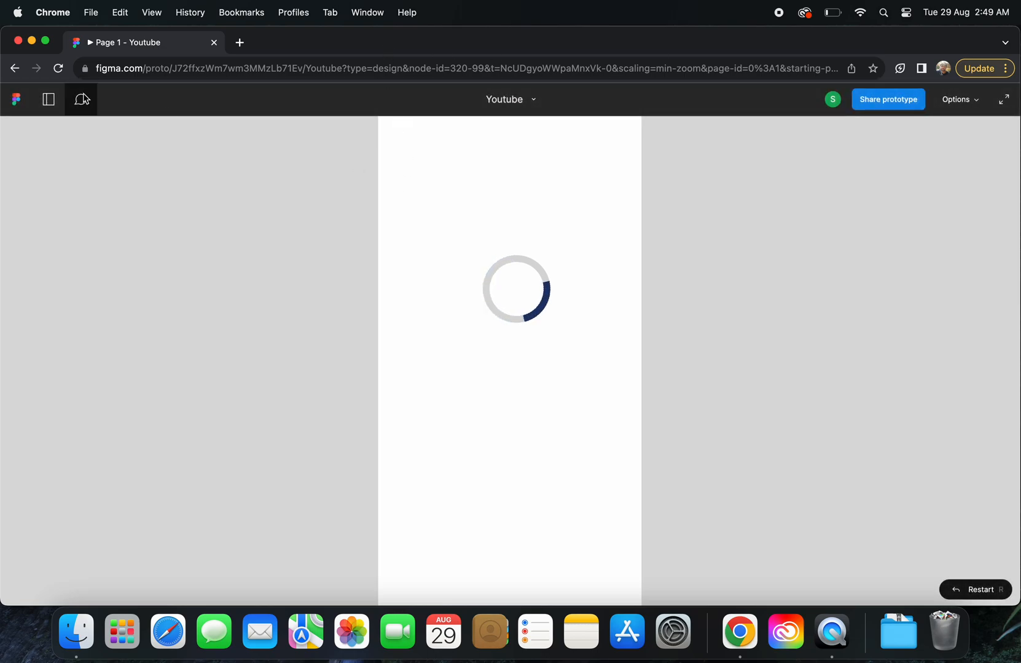
left_click(17, 70)
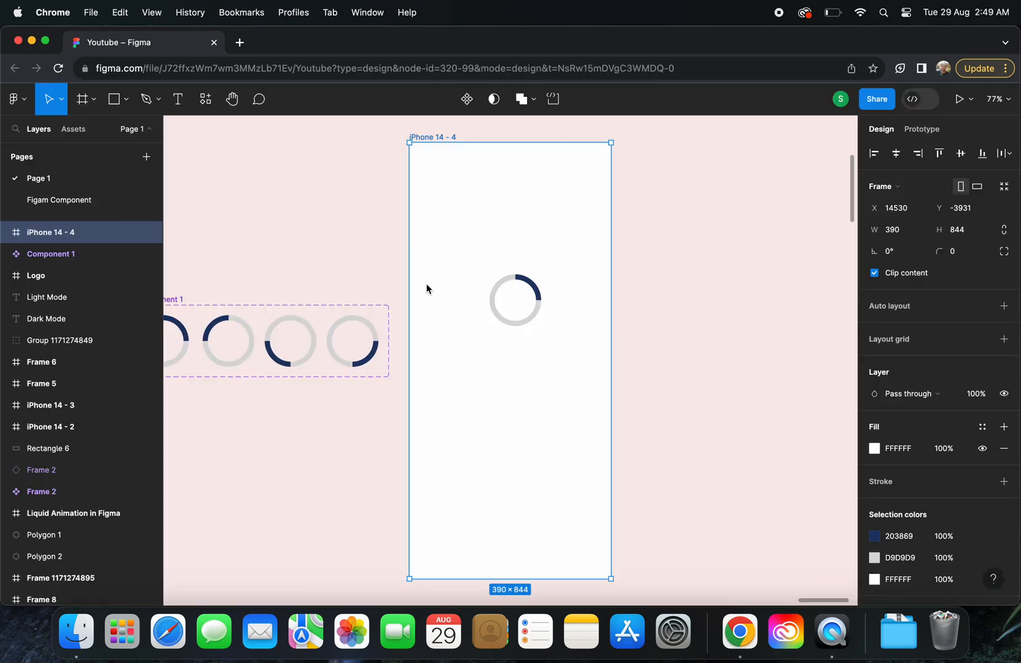
Examine the delay and transition settings of the first ring variant's interaction
scroll(424, 301, "left", 5)
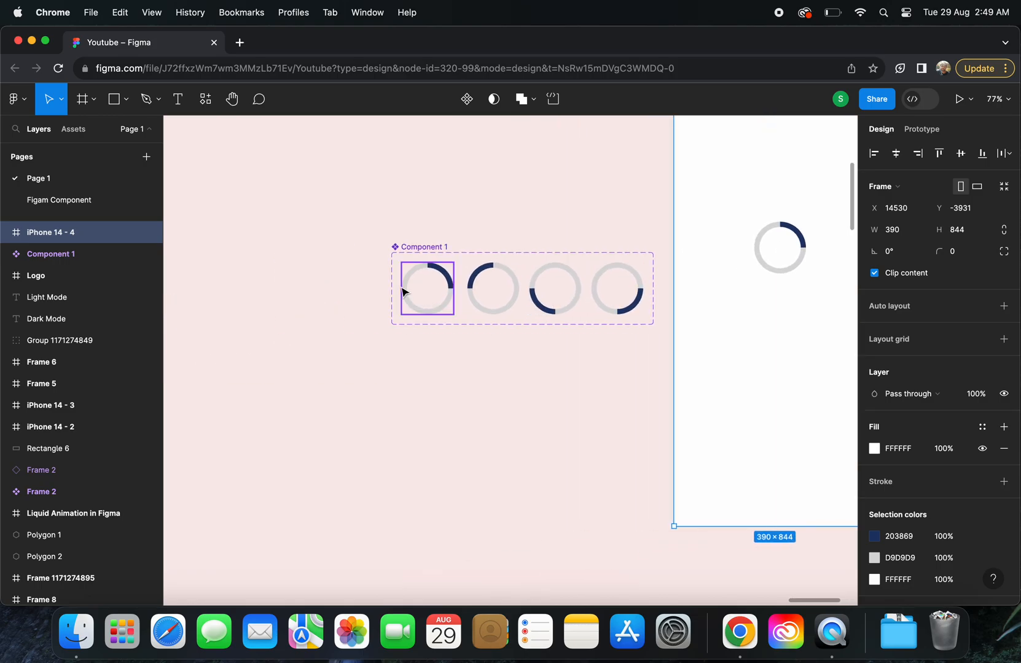
left_click(429, 295)
left_click(907, 130)
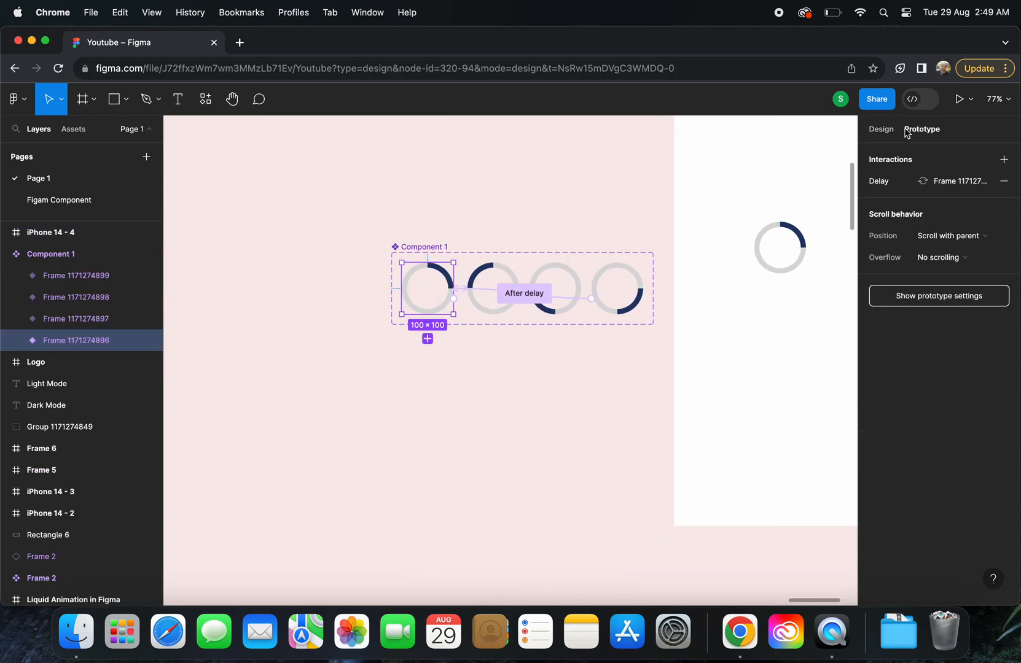
left_click(892, 185)
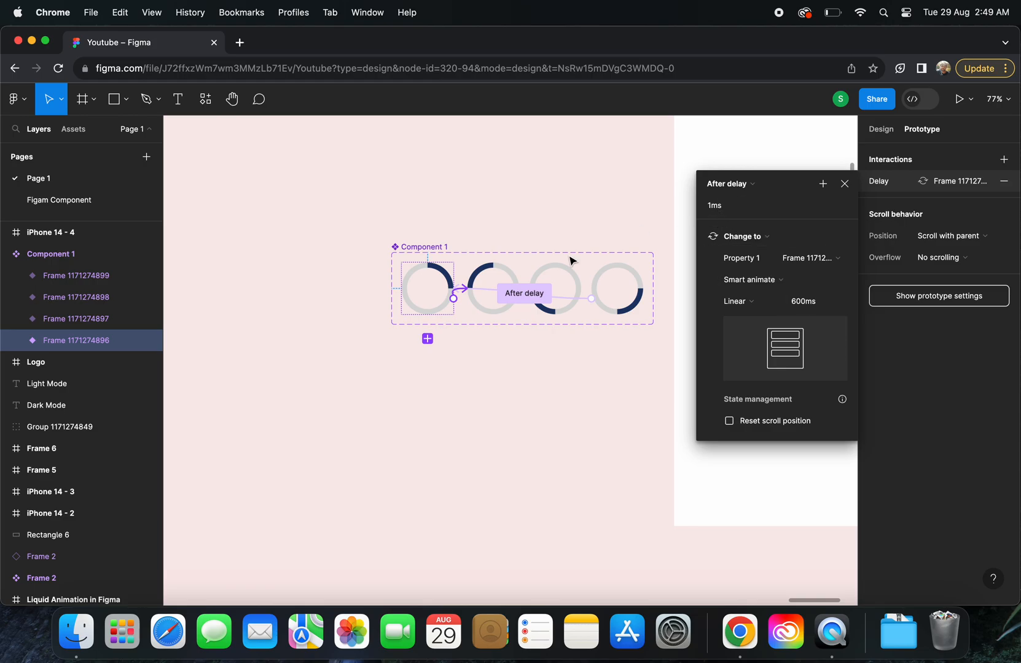
Set the delay of the second ring variant's interaction to 1 ms
left_click(491, 310)
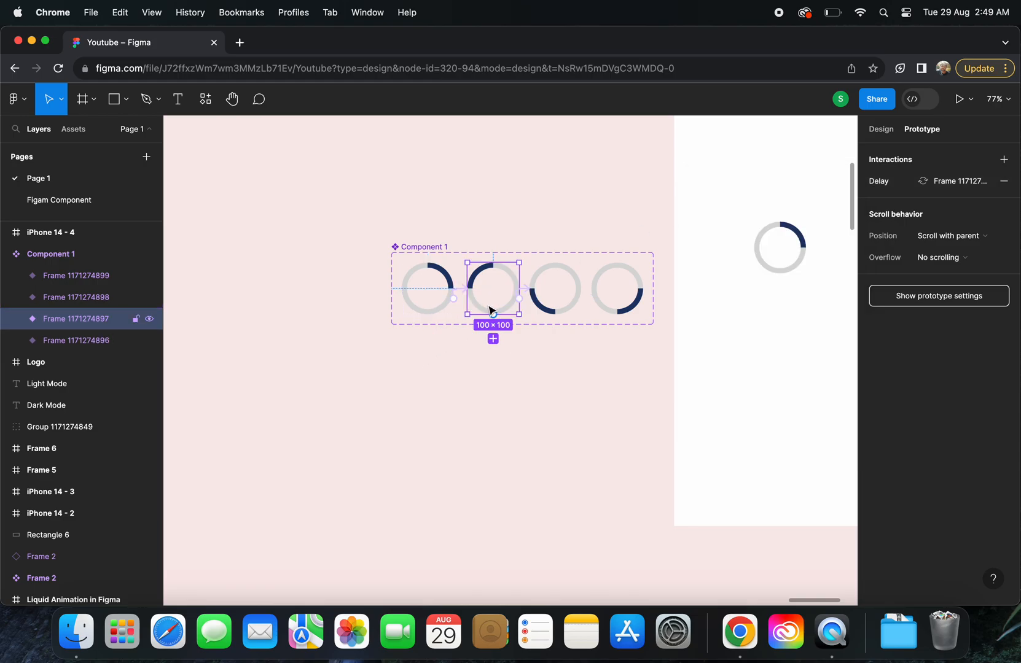
left_click(883, 183)
left_click(729, 209)
type("1")
left_click(541, 388)
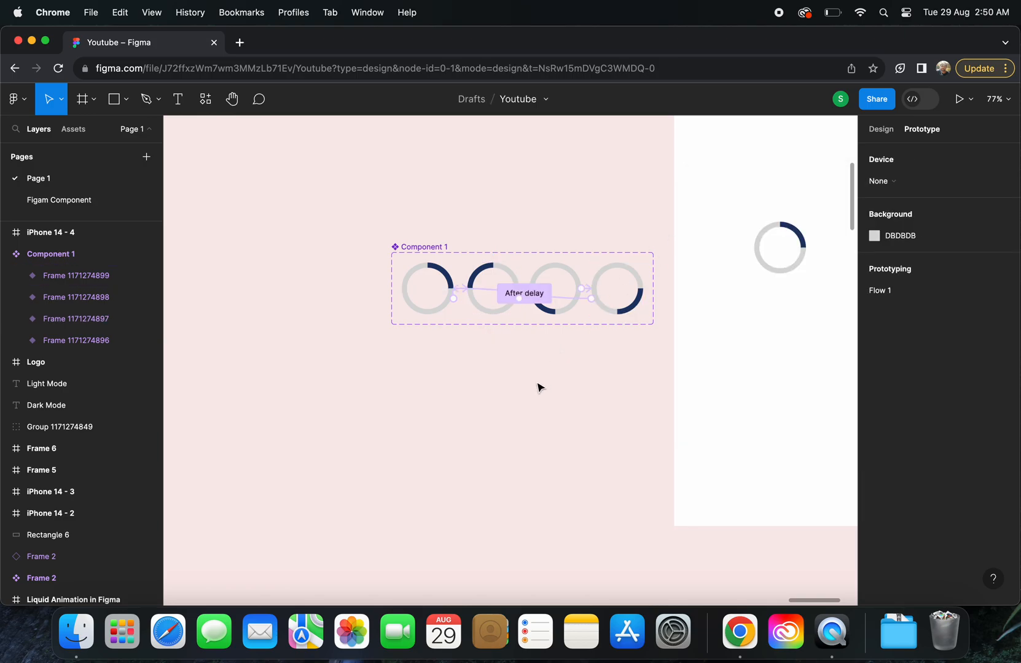
Set the delay of the interaction from the fourth ring variant back to the first to 1 ms
left_click(541, 302)
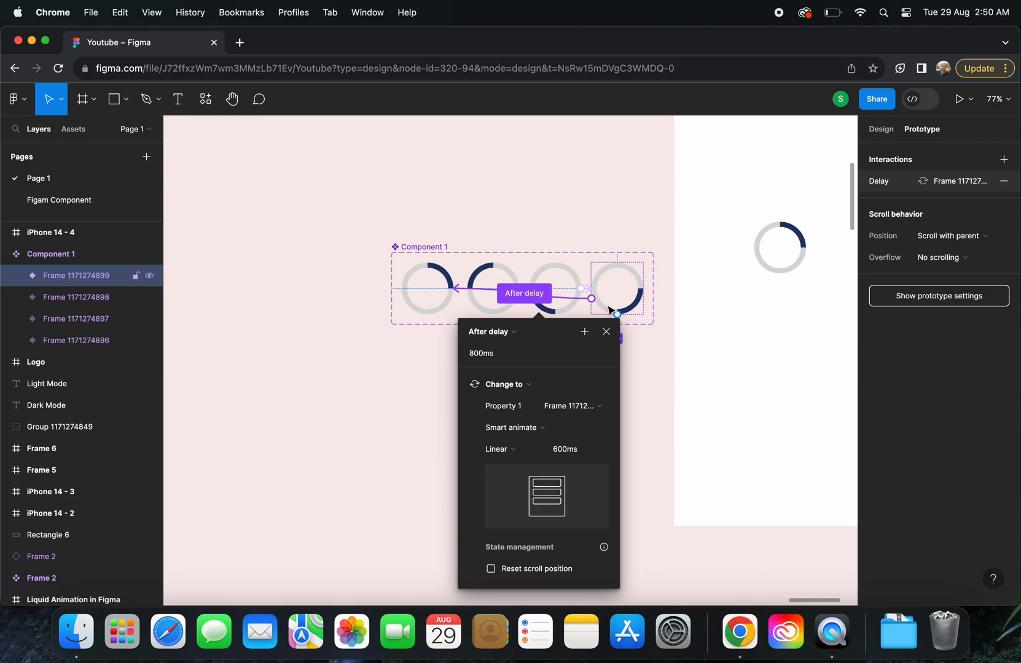
left_click(498, 355)
key("super+a")
type("1")
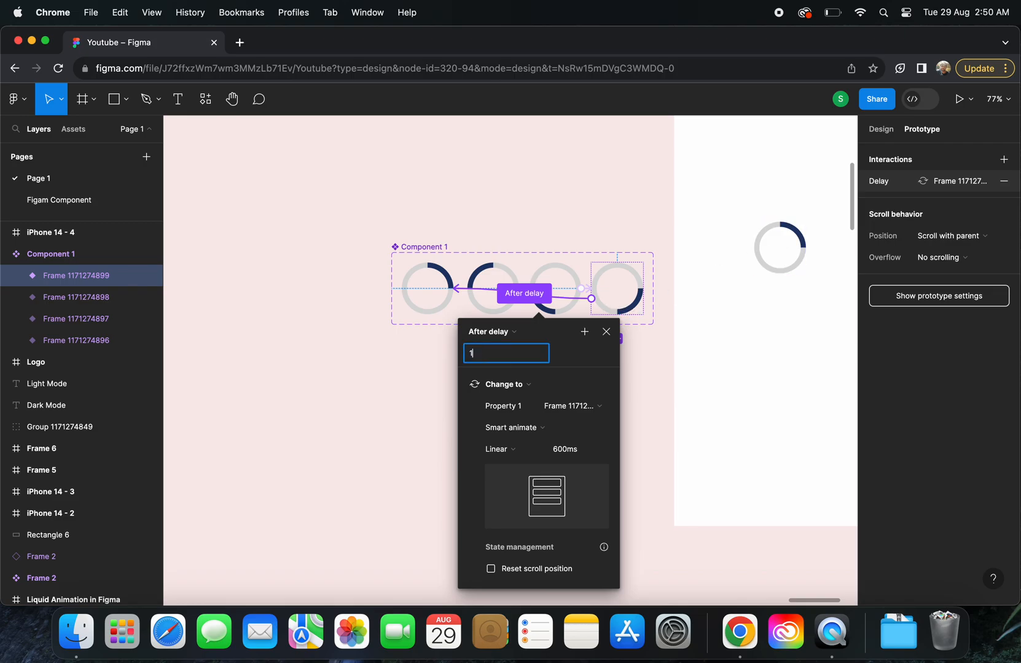
left_click(630, 284)
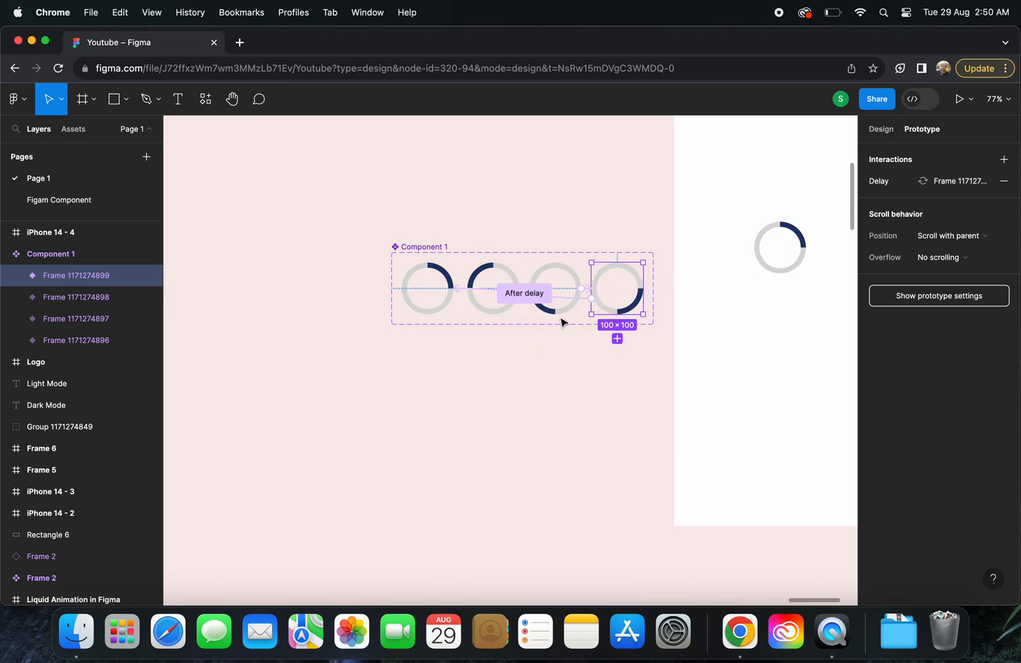
left_click(580, 301)
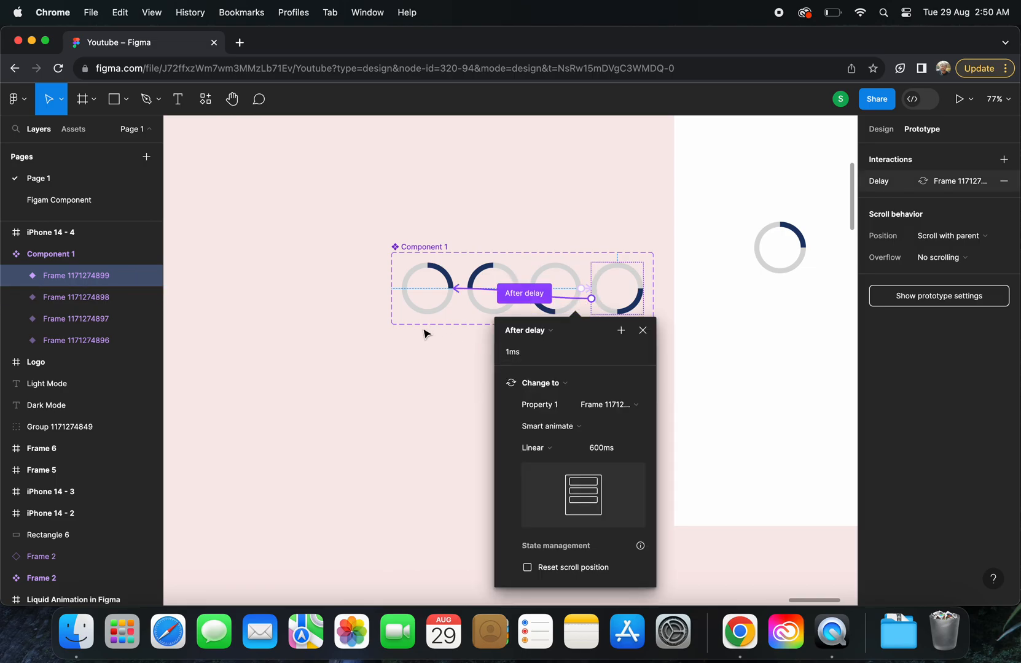
left_click(393, 380)
Preview the iPhone frame again to check the spinner with the shortened delays, and return to the editor
scroll(393, 380, "right", 3)
scroll(393, 381, "up", 1)
scroll(559, 197, "up", 4)
scroll(559, 196, "right", 3)
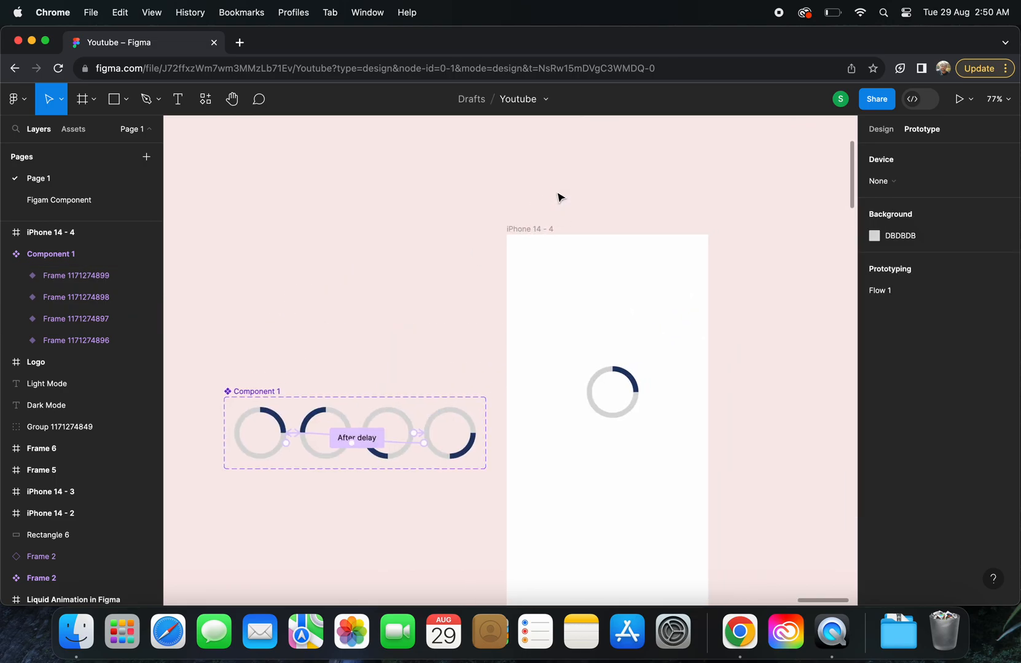
left_click(536, 228)
left_click(958, 99)
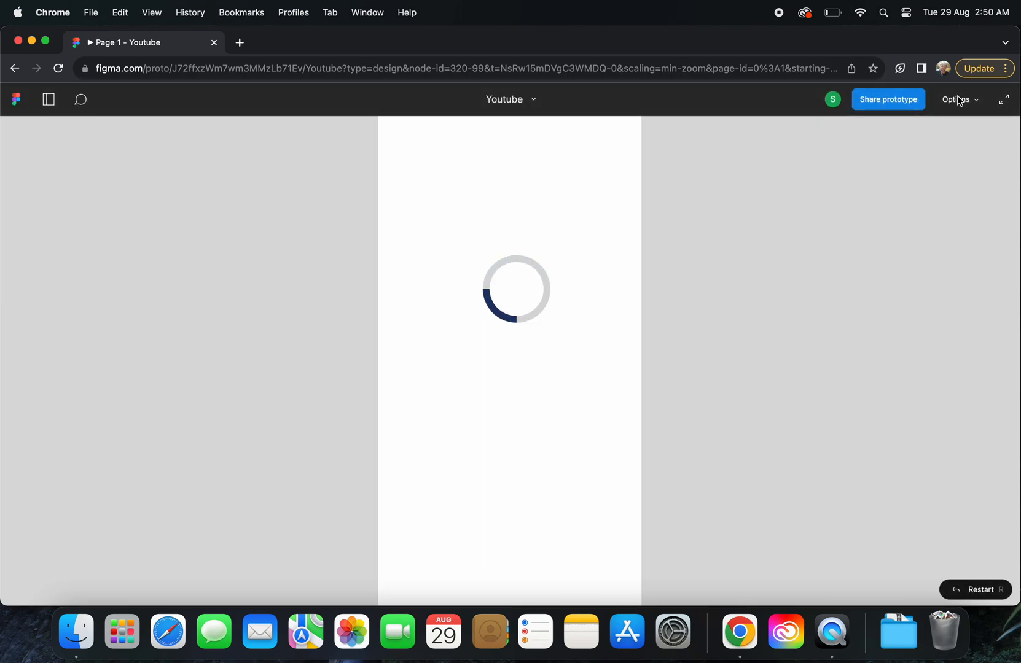
left_click(15, 70)
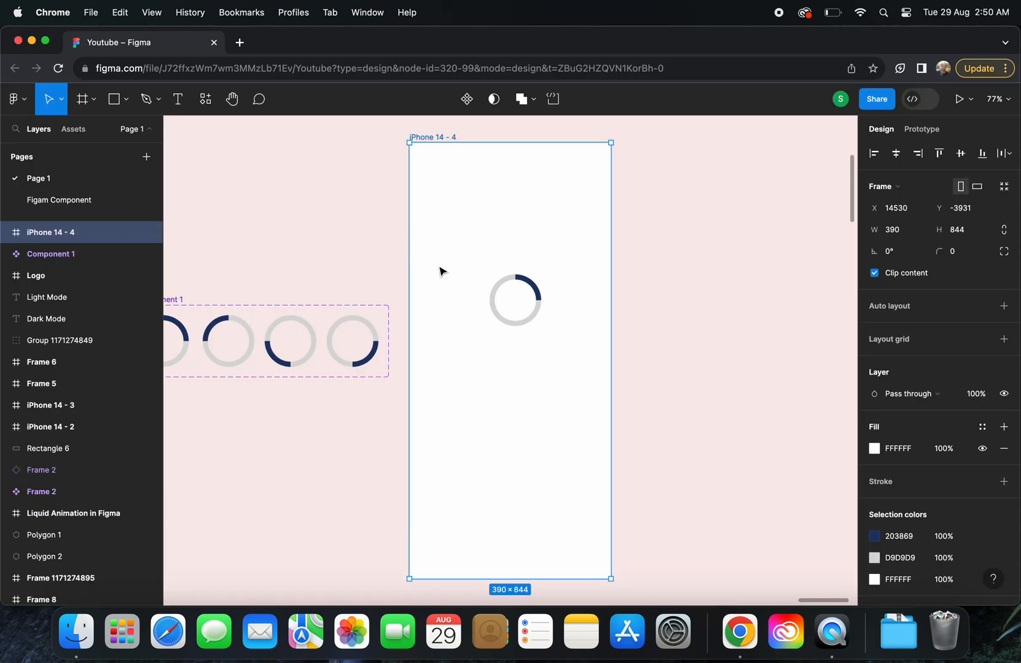
Replace the spinner in the iPhone 14 - 4 frame with a fresh instance of the ring component from the local components, near the frame's middle
left_click(526, 319)
key("BackSpace")
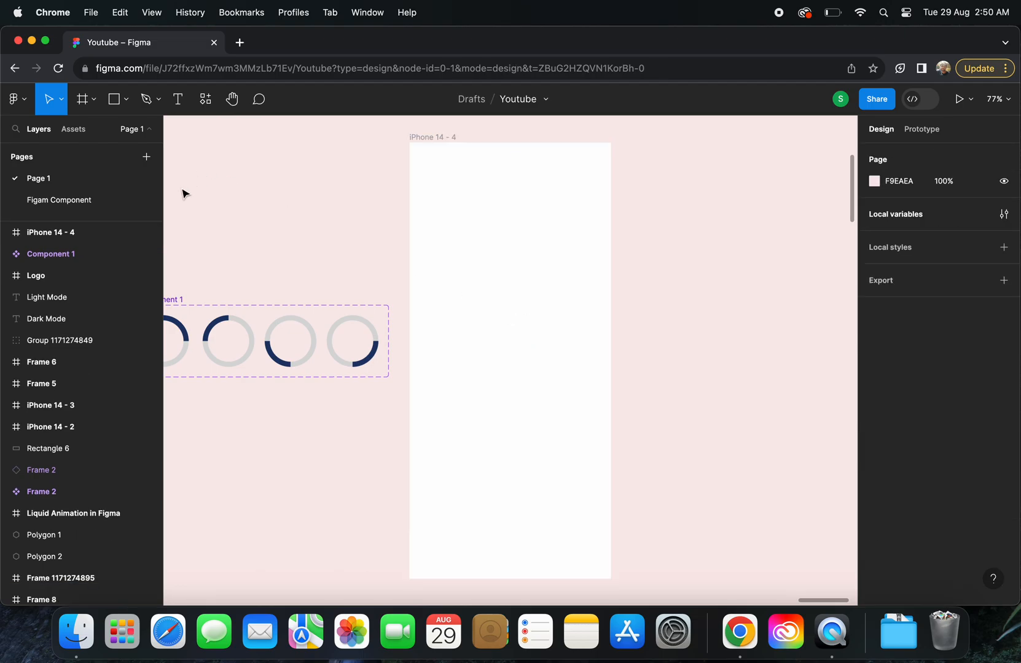
left_click(74, 129)
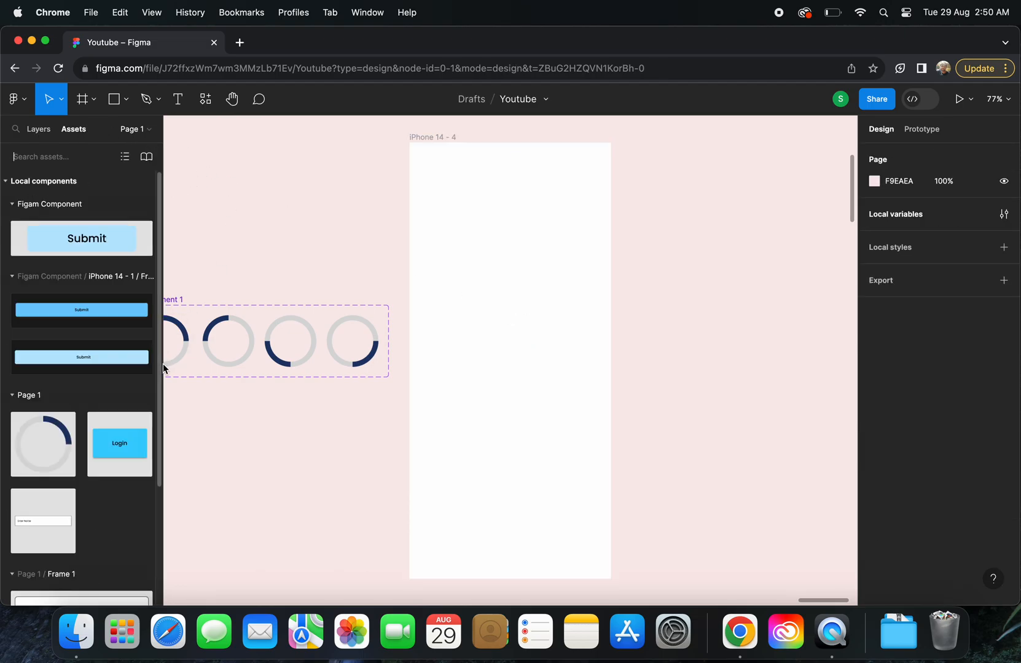
left_click_drag(18, 449, 515, 399)
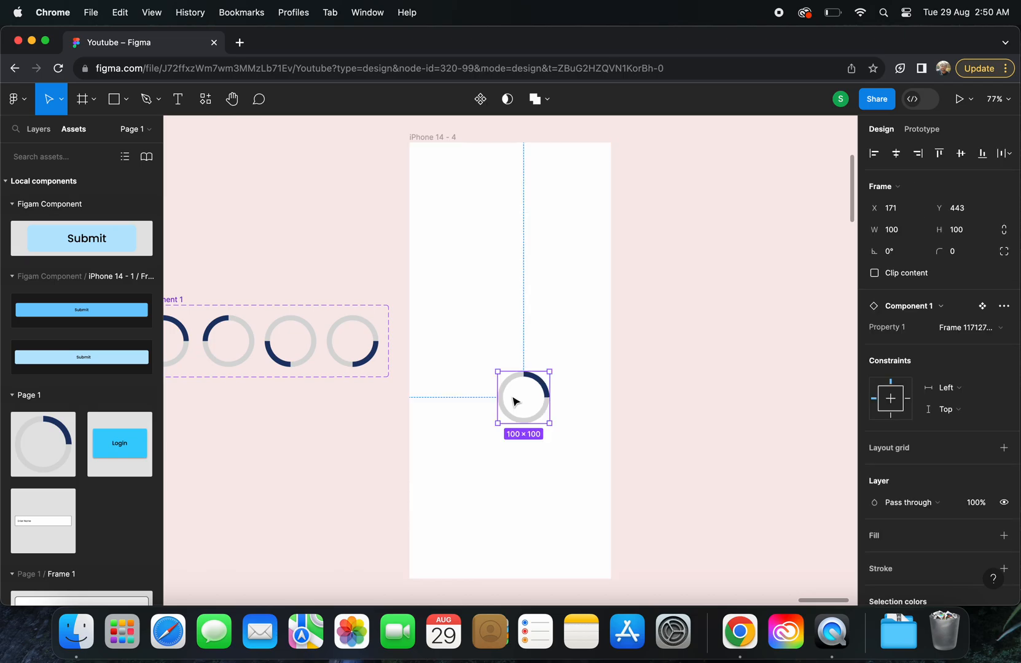
Preview the iPhone 14 - 4 frame to check the newly placed spinner instance, and return to the editor
scroll(513, 398, "left", 2)
scroll(514, 399, "up", 2)
left_click(461, 185)
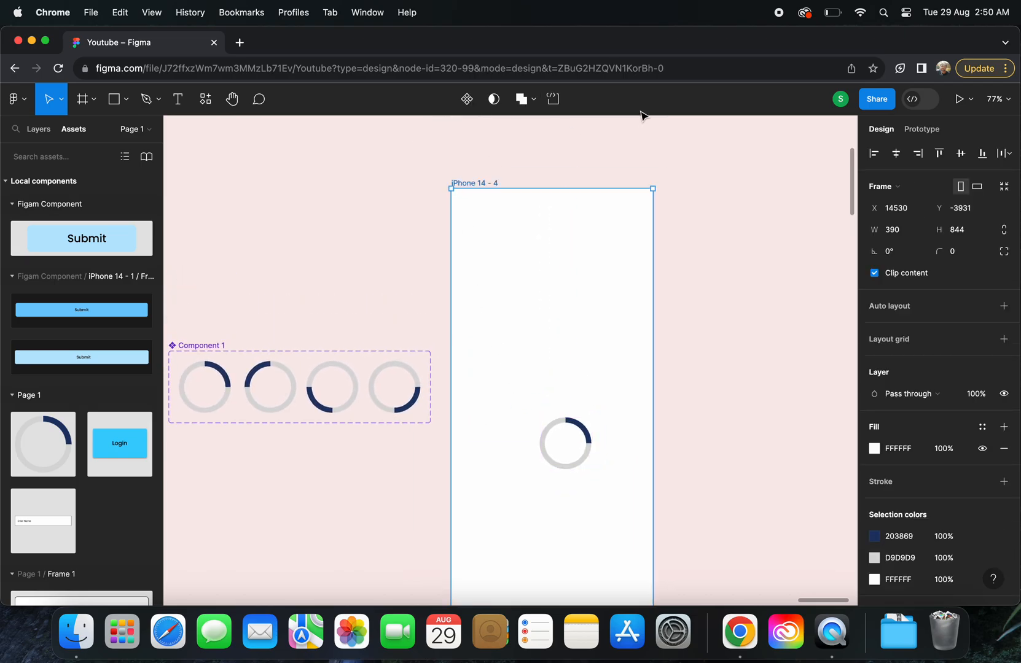
left_click(962, 100)
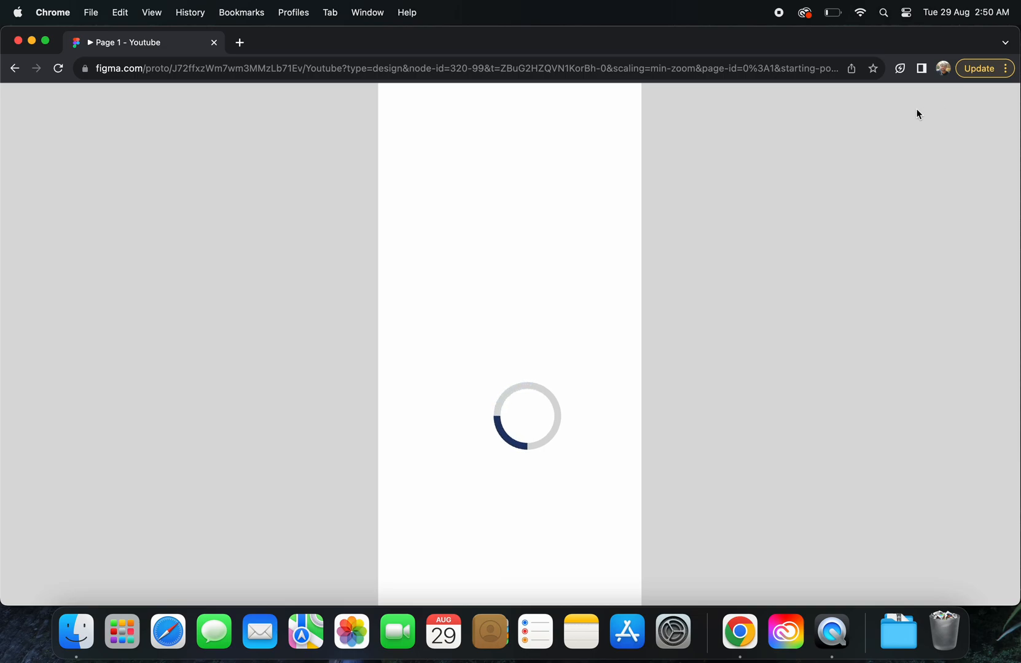
left_click(15, 68)
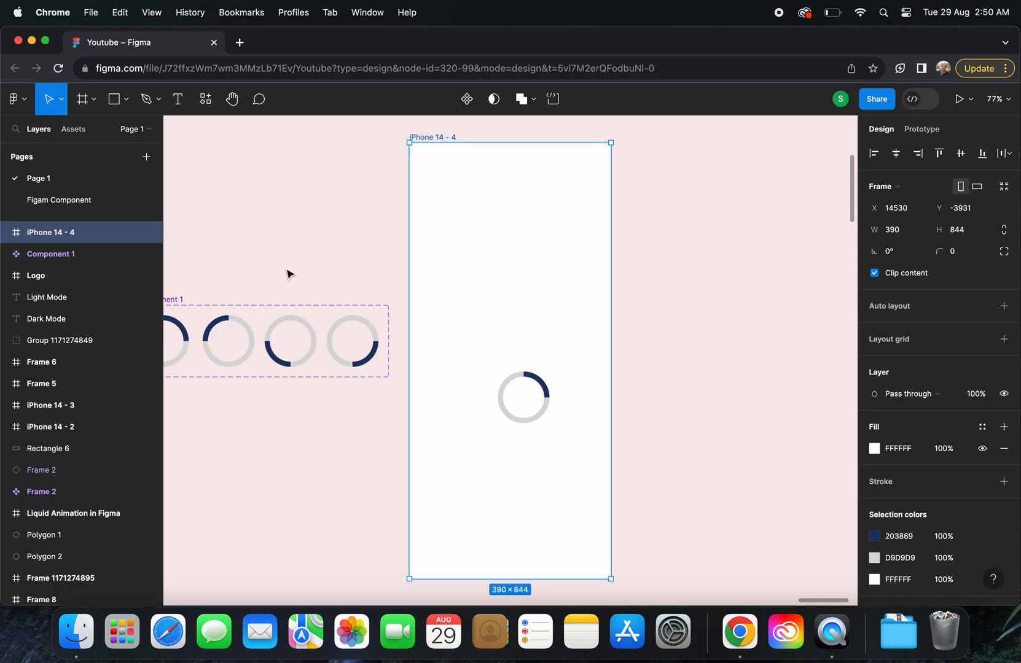
Examine the after-delay interaction settings of the first and second ring variants
scroll(387, 371, "left", 4)
left_click(288, 350)
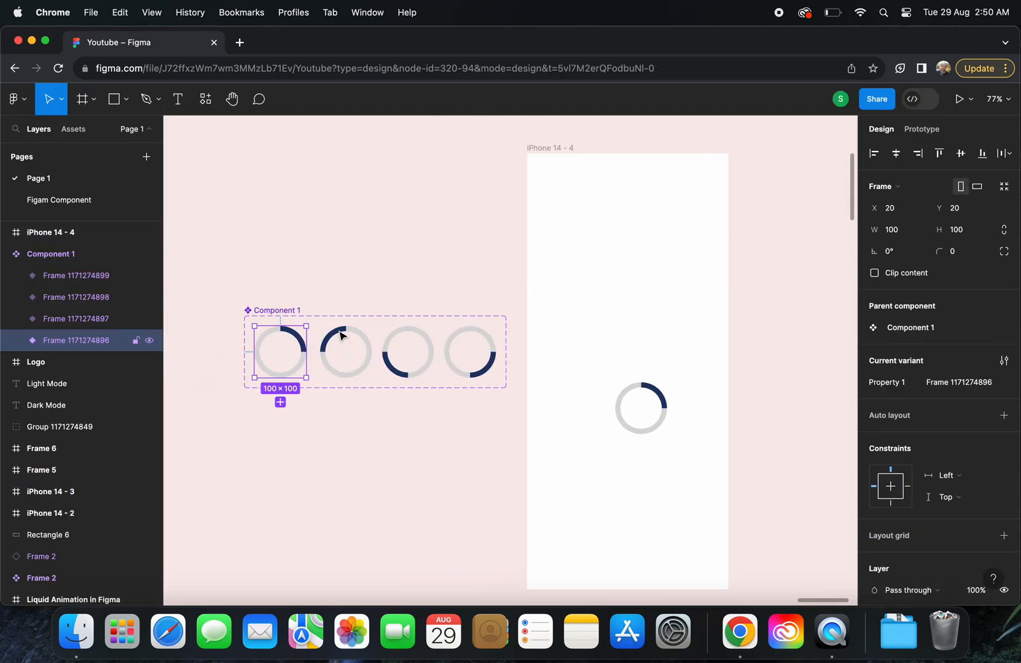
left_click(921, 129)
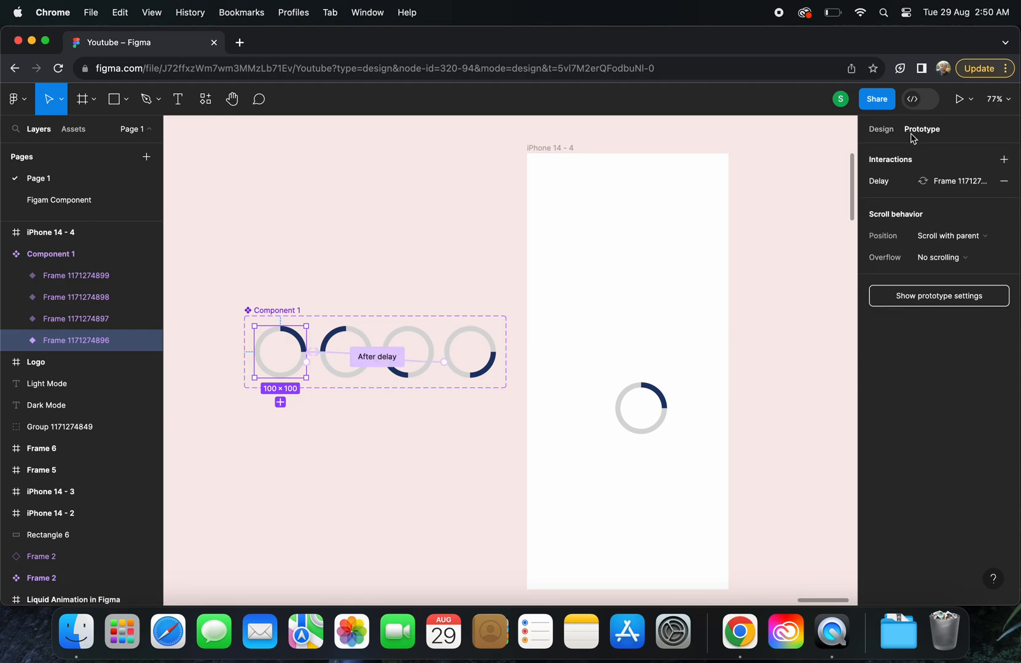
left_click(881, 182)
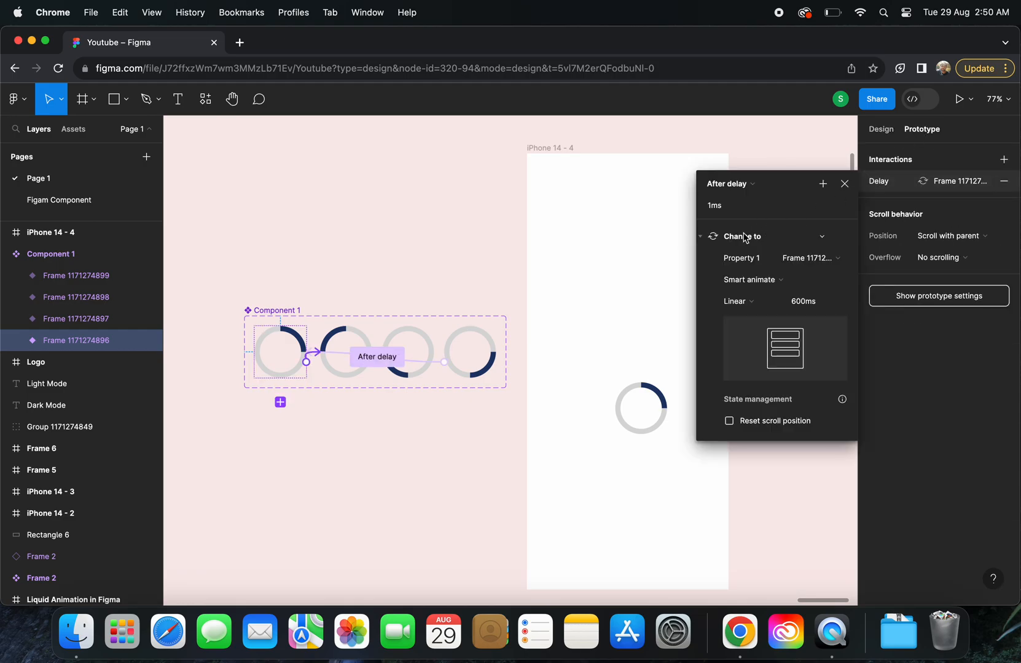
left_click(331, 376)
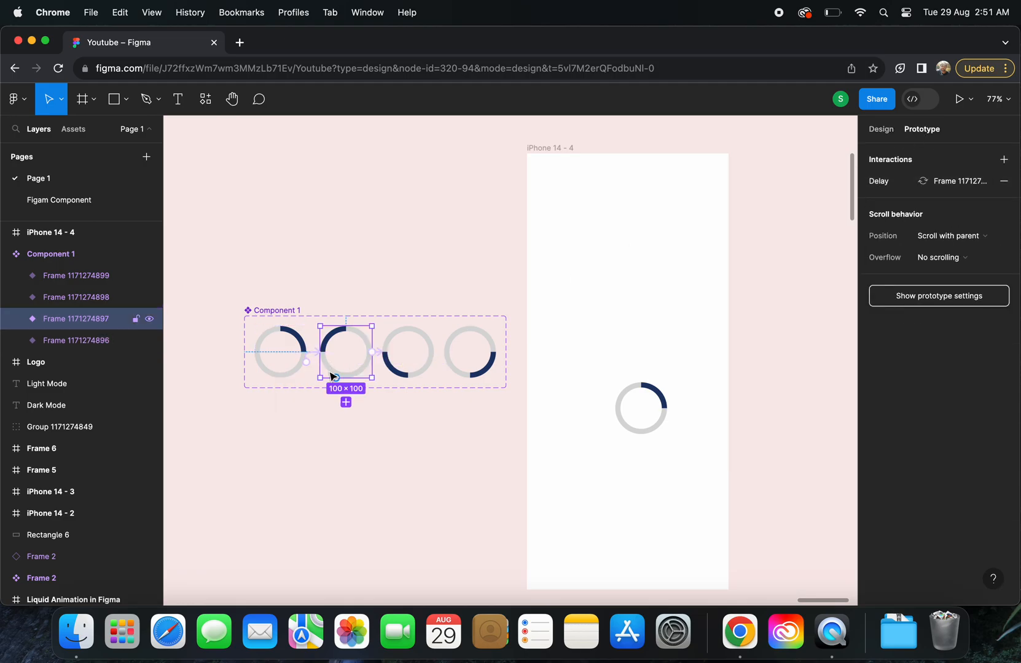
left_click(881, 184)
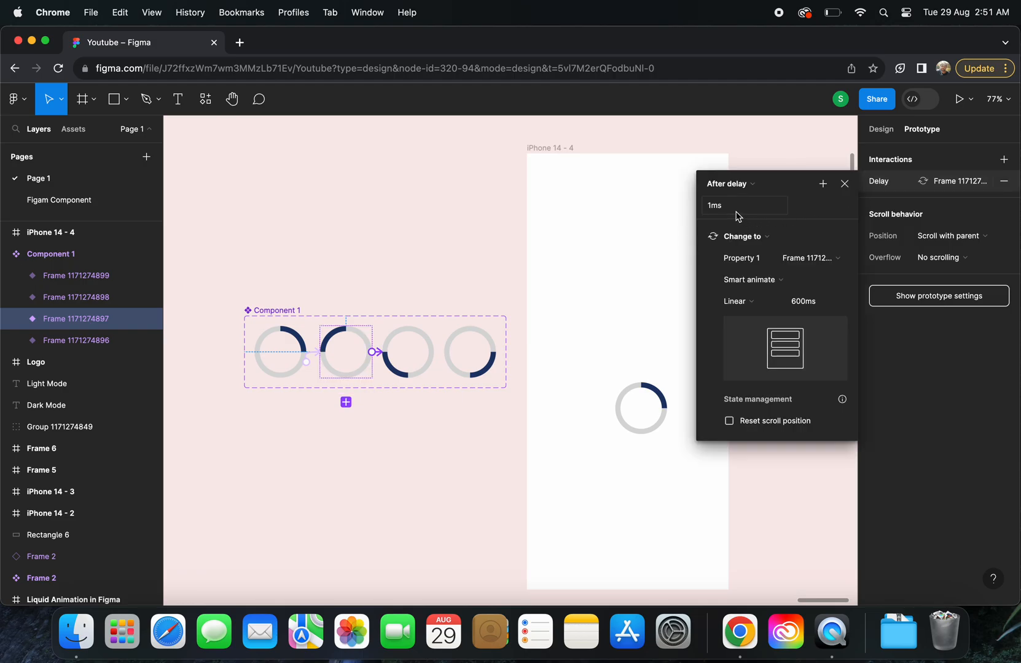
Set the delay of the third ring variant's interaction to 1 ms, and check the fourth variant's interaction settings
left_click(412, 368)
left_click(895, 184)
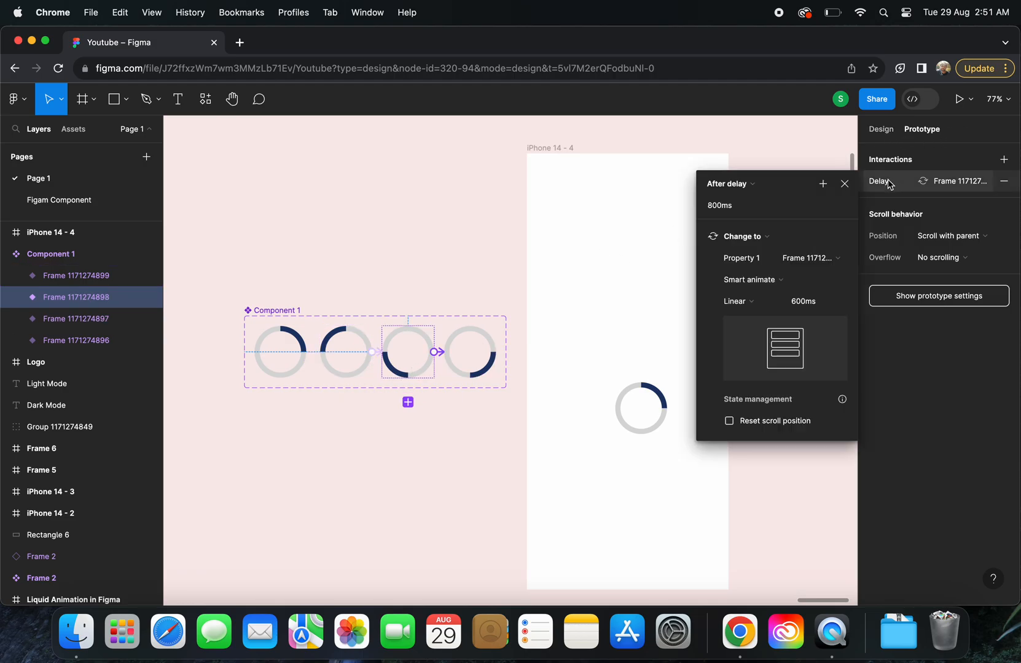
left_click(729, 209)
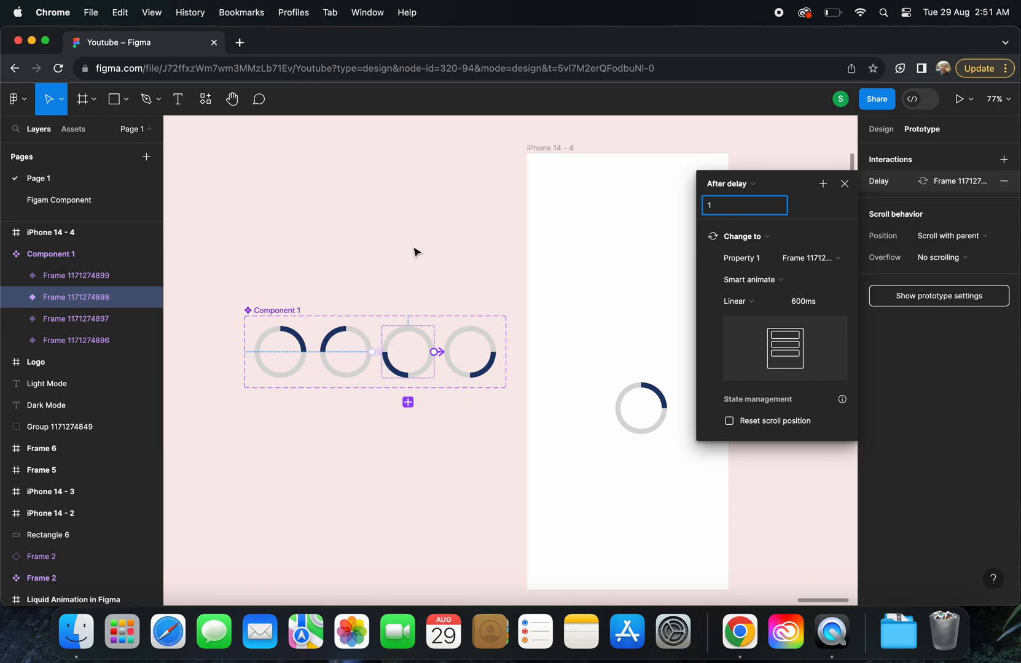
left_click(471, 370)
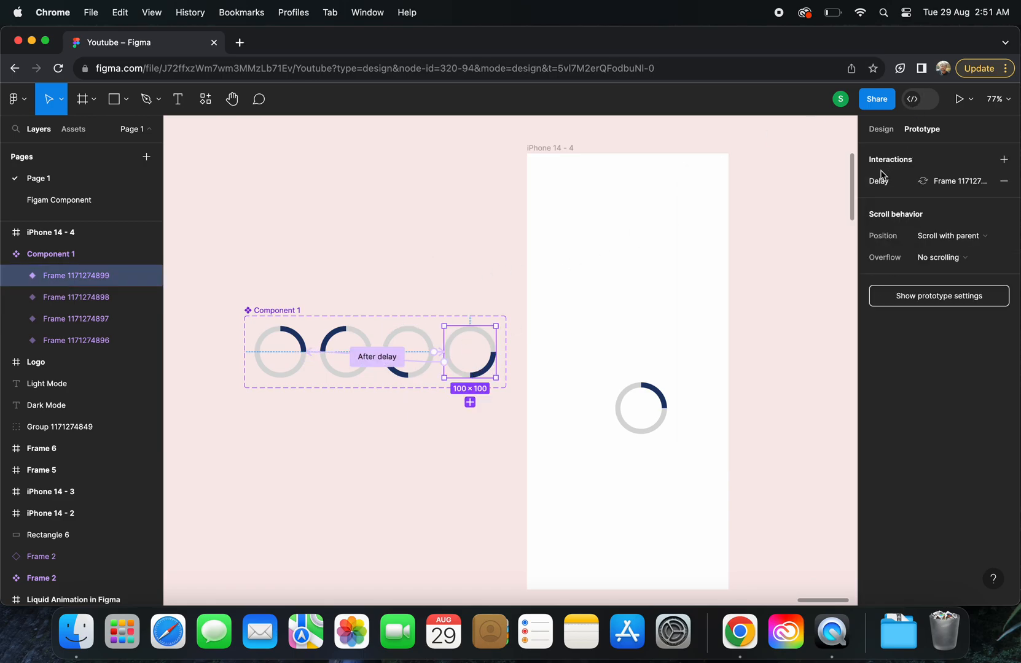
left_click(880, 182)
left_click(344, 234)
Select the iPhone 14 - 4 frame for previewing the spinner
left_click(569, 151)
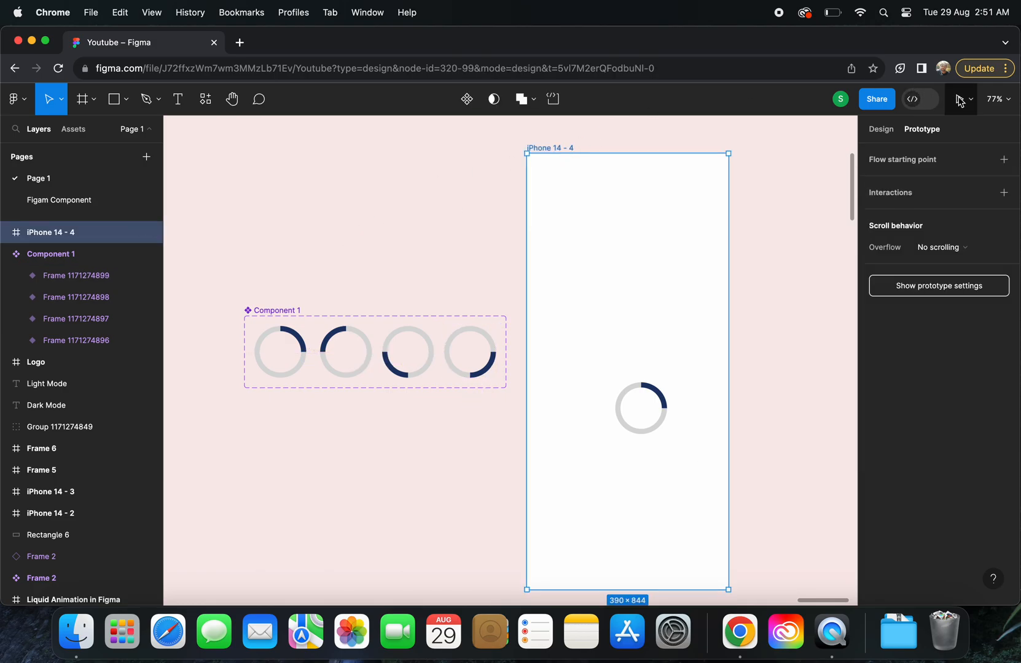